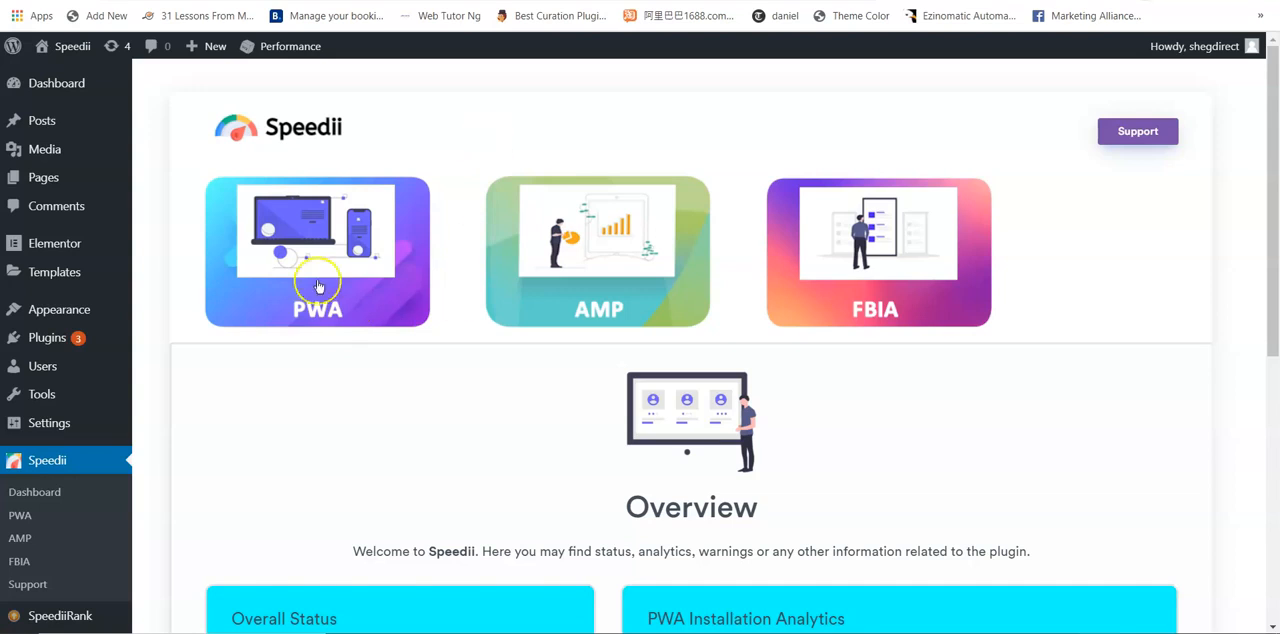
Step: Open the Progressive Web Apps (PWA) settings of the Speedii plugin
click(605, 321)
mouse_move(1274, 228)
mouse_down()
mouse_move(1275, 510)
mouse_move(1270, 200)
mouse_move(1270, 211)
mouse_up()
click(342, 265)
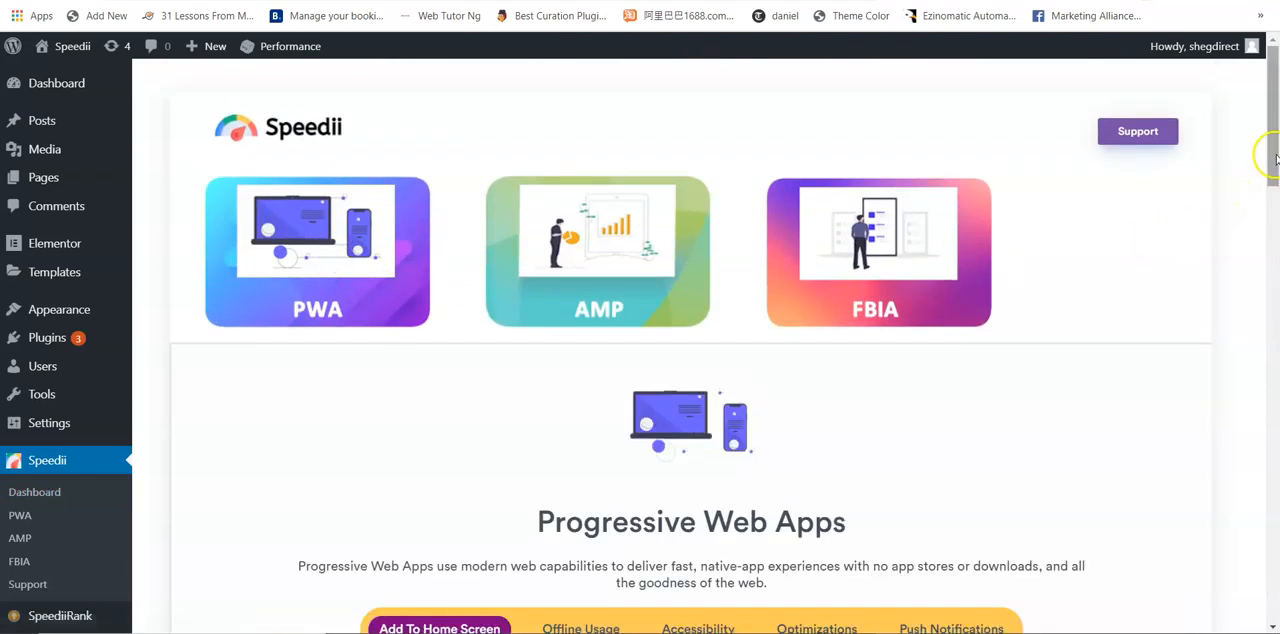
Step: In the Web App Manifest, enter "Speedii" as both name and short name, and choose JV as the start page
drag(1275, 157, 1275, 225)
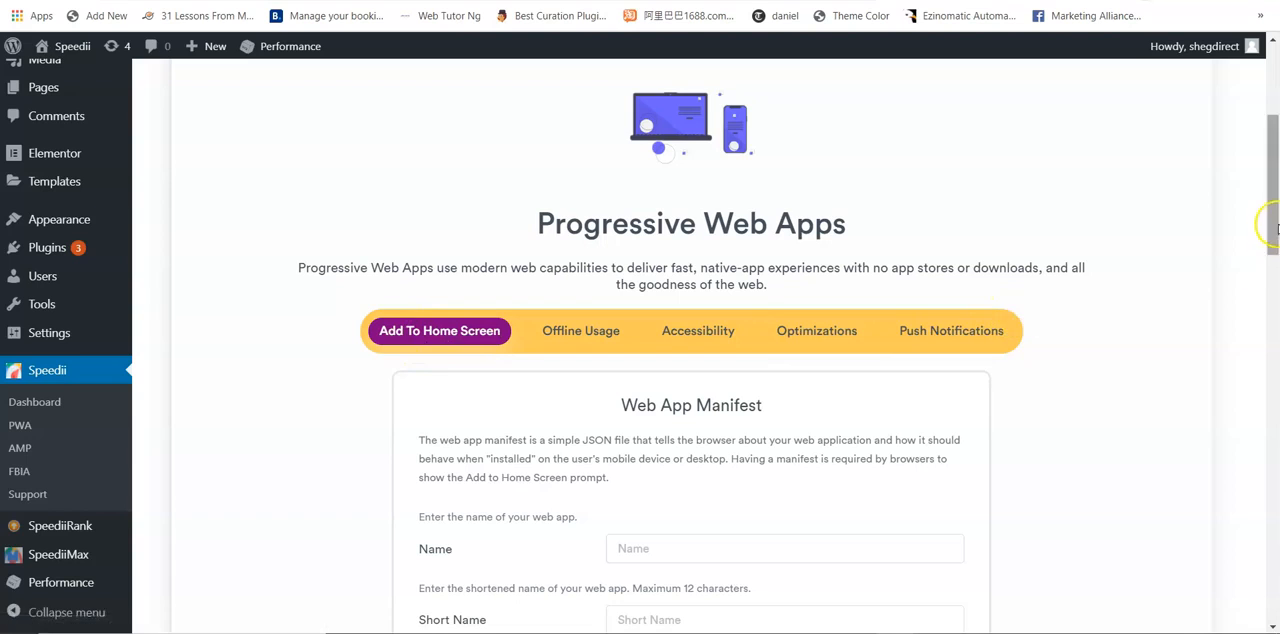
drag(1275, 220, 1276, 262)
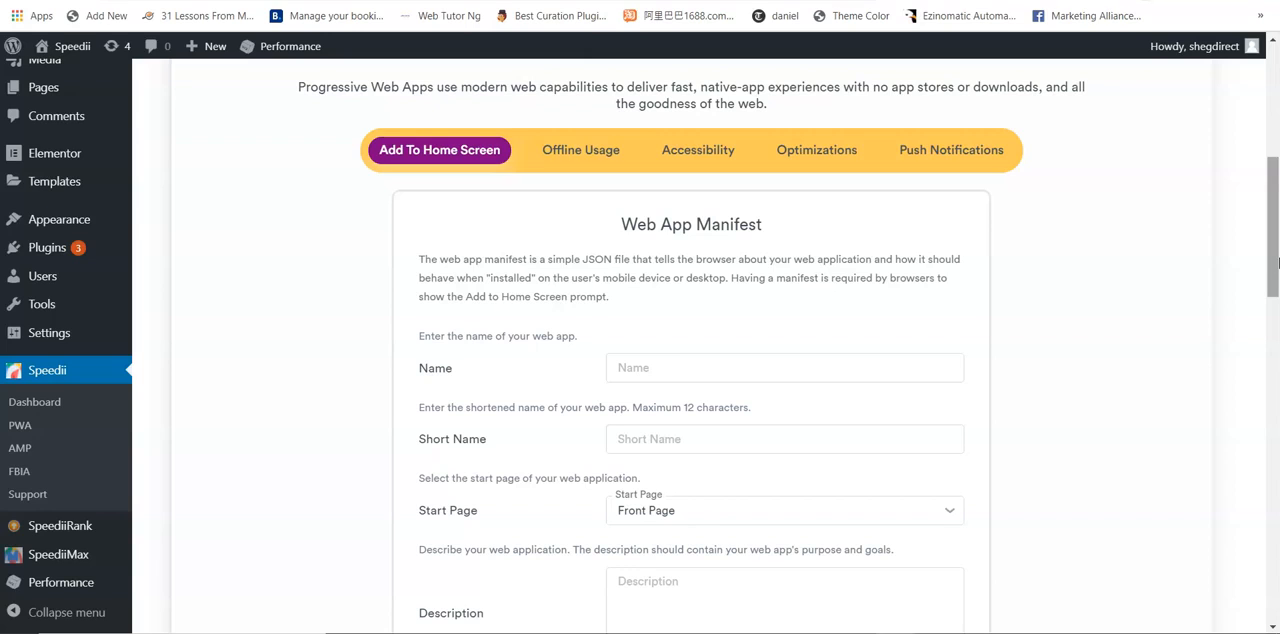
drag(1276, 263, 1276, 299)
click(680, 218)
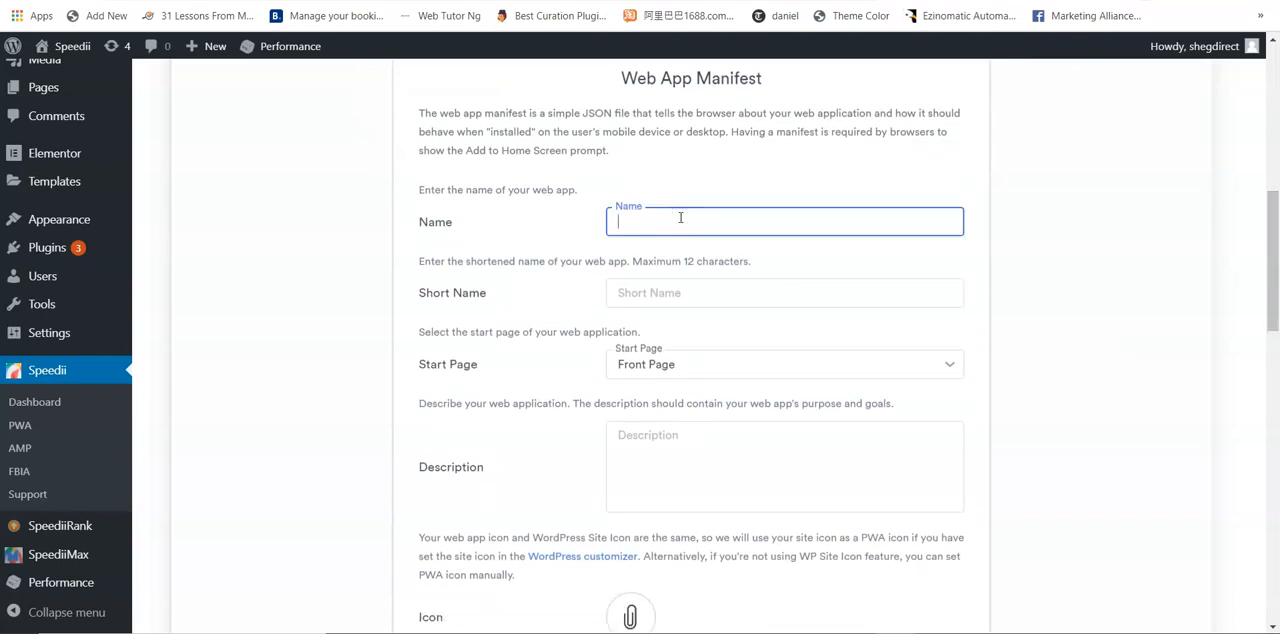
text(Speedii)
click(663, 297)
text(Speed)
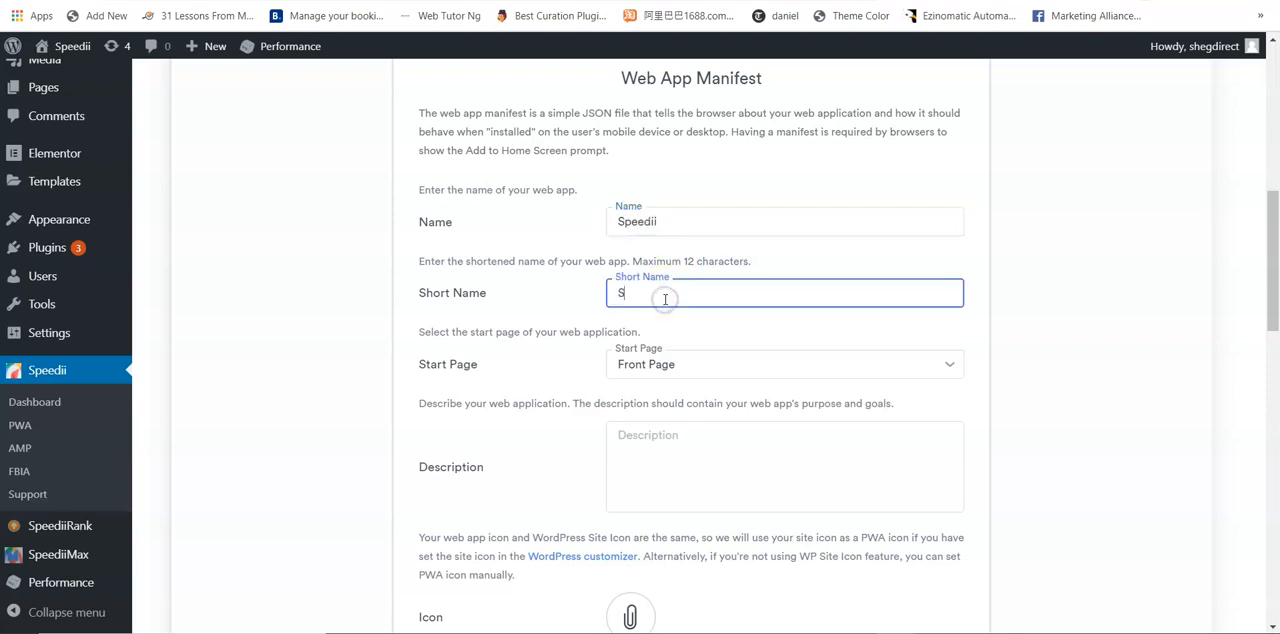
text(ii)
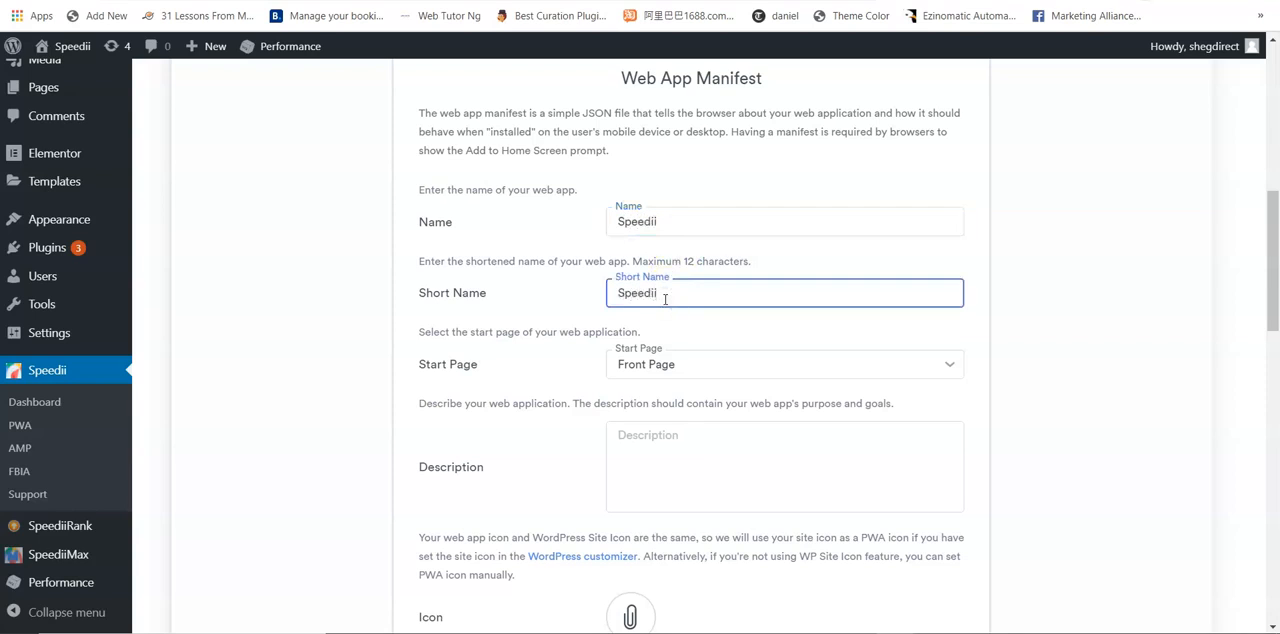
click(705, 366)
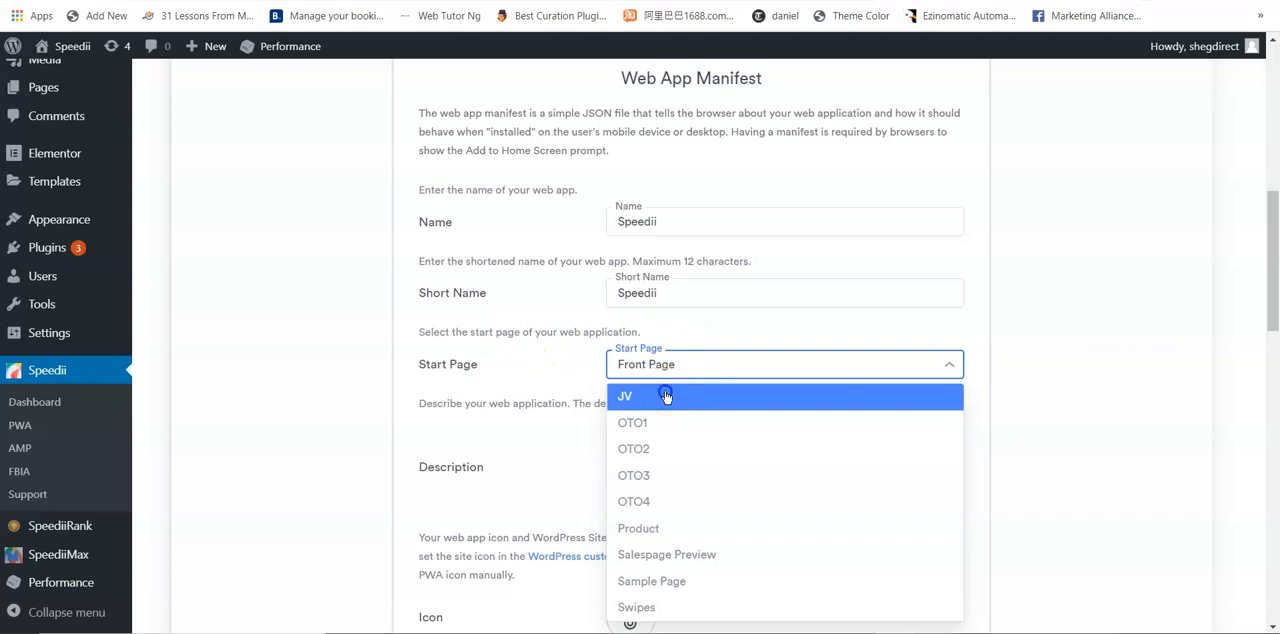
click(666, 397)
Step: Enter the web app description "Speedii turns website to ultra blazing fast site that google loves."
drag(1276, 298, 1271, 345)
click(684, 252)
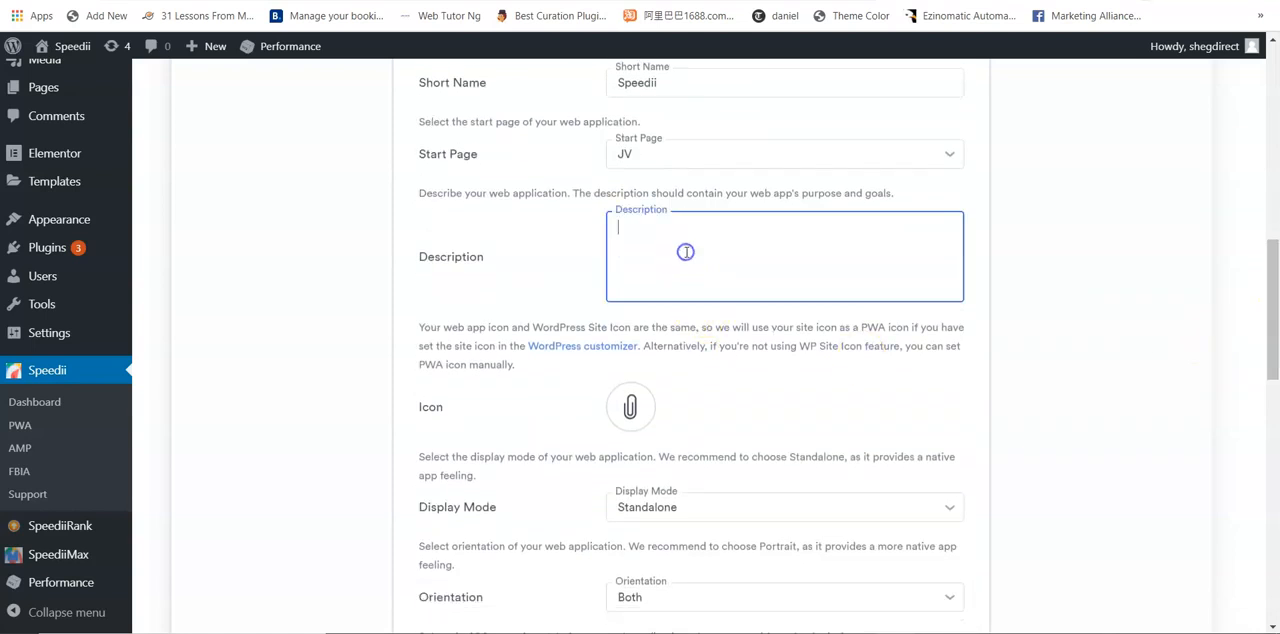
text(Speedii turns websui)
key(BackSpace)
key(BackSpace)
text(ite to ultra blazin)
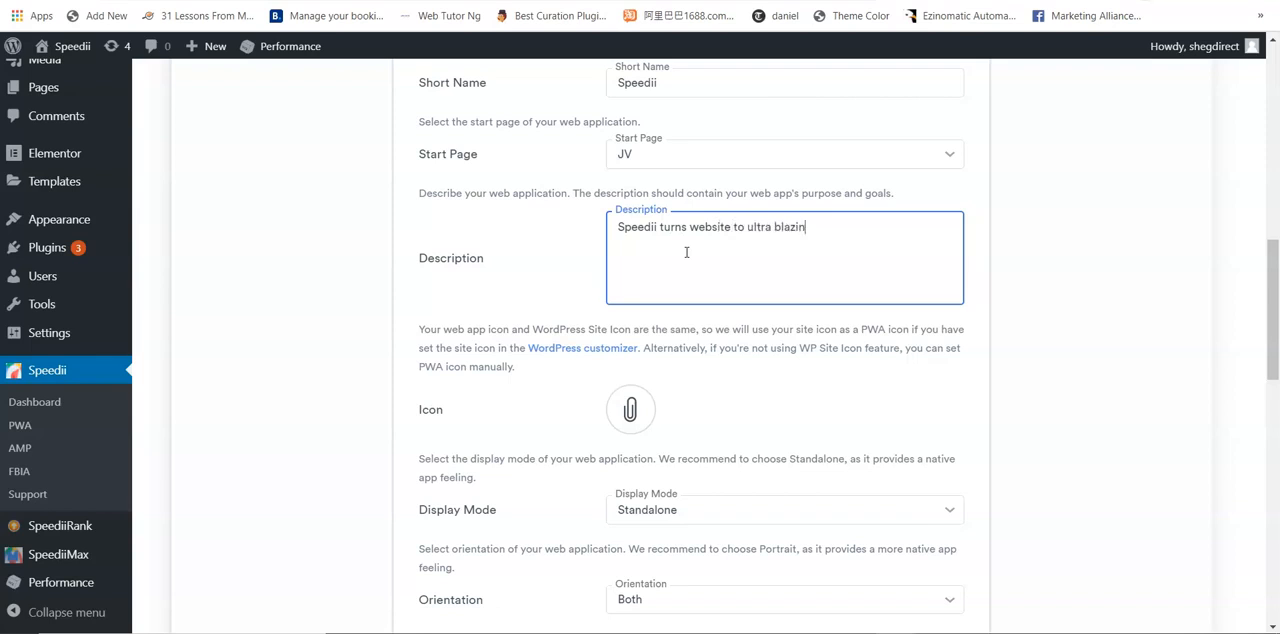
text(g fast site that google loves.)
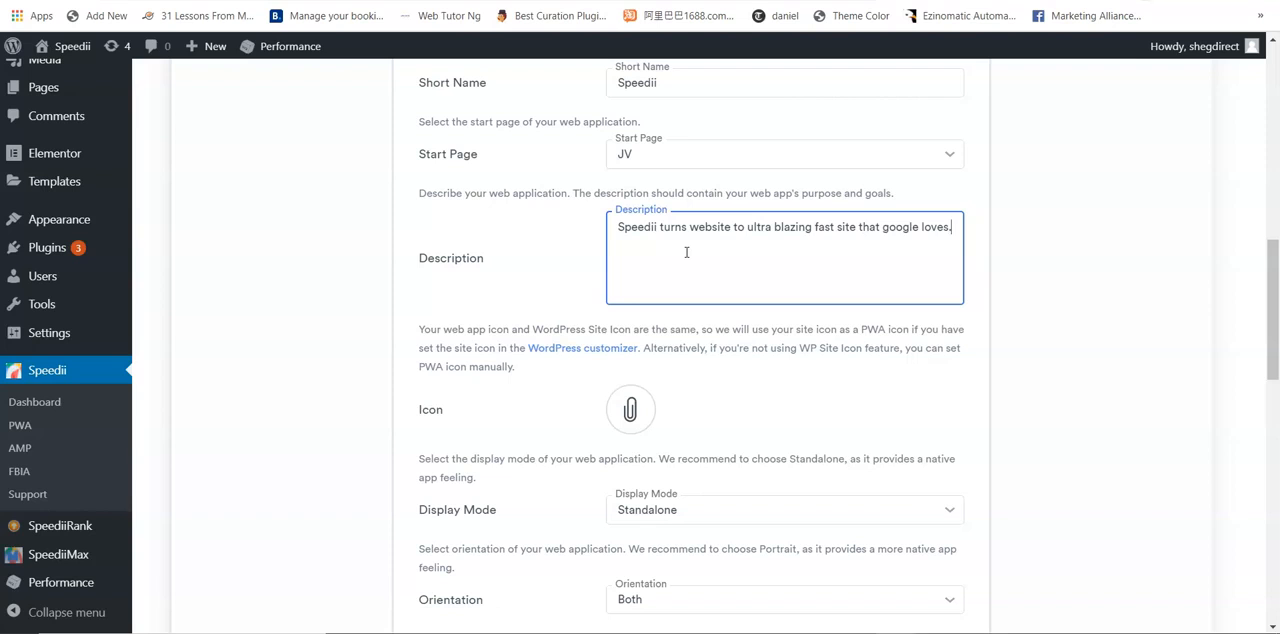
Step: Set the web app icon to the Speedii gauge logo image from the media library
drag(1274, 323, 1274, 357)
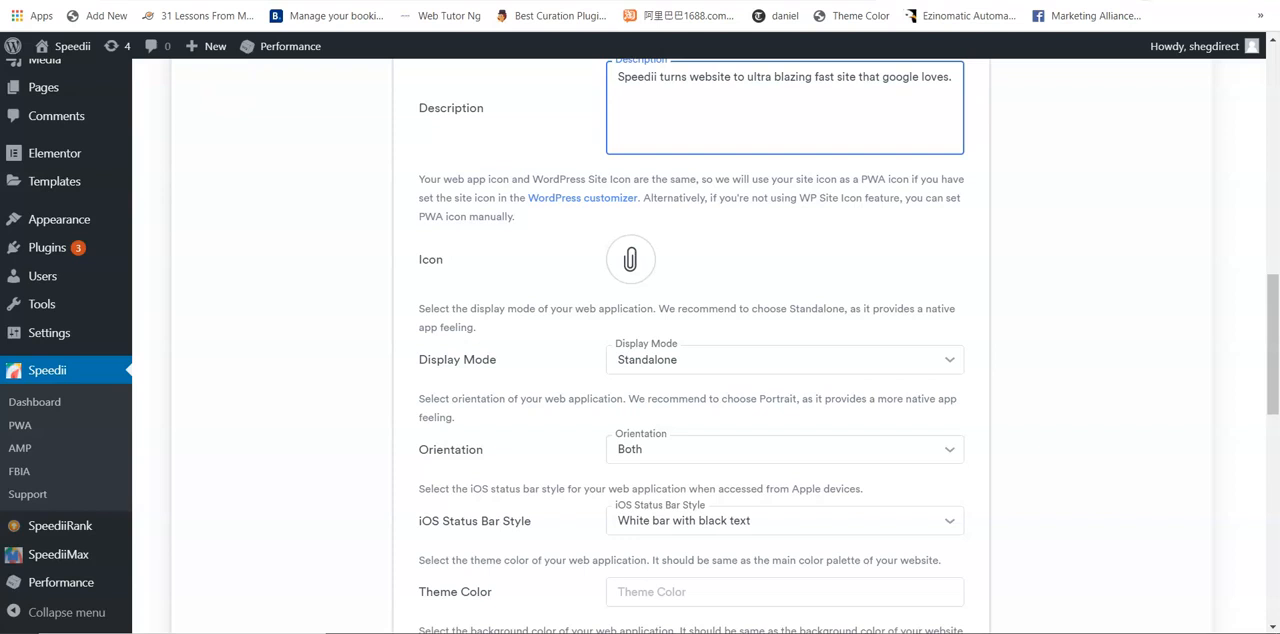
click(631, 261)
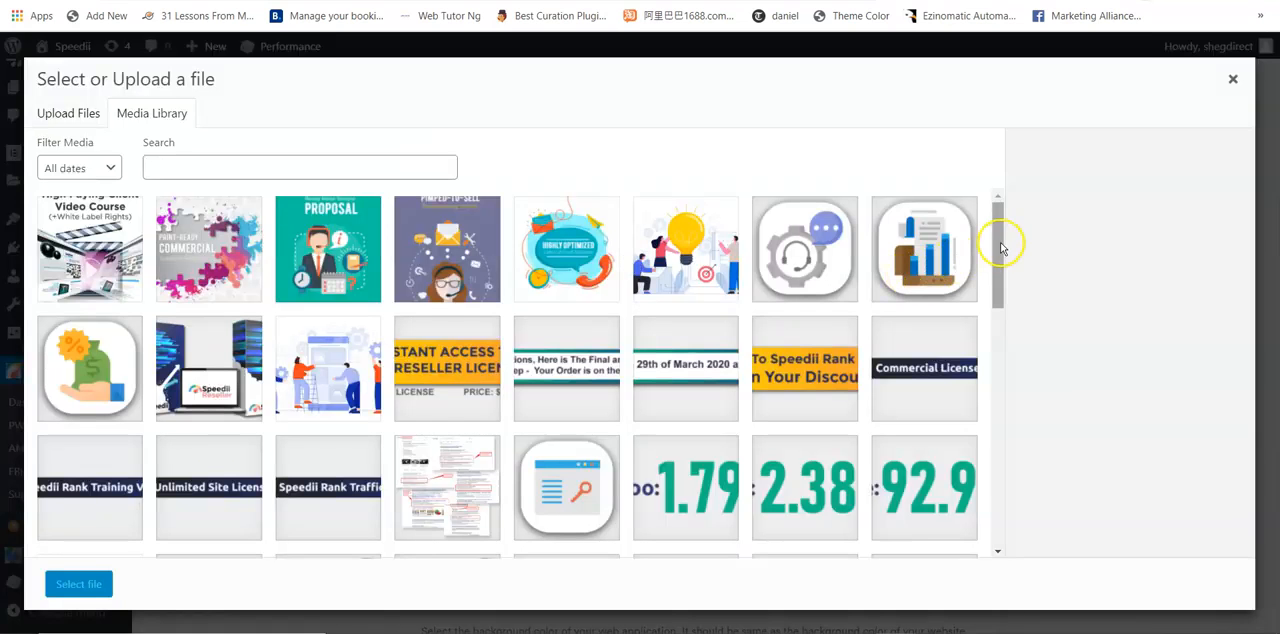
drag(1000, 243, 1006, 328)
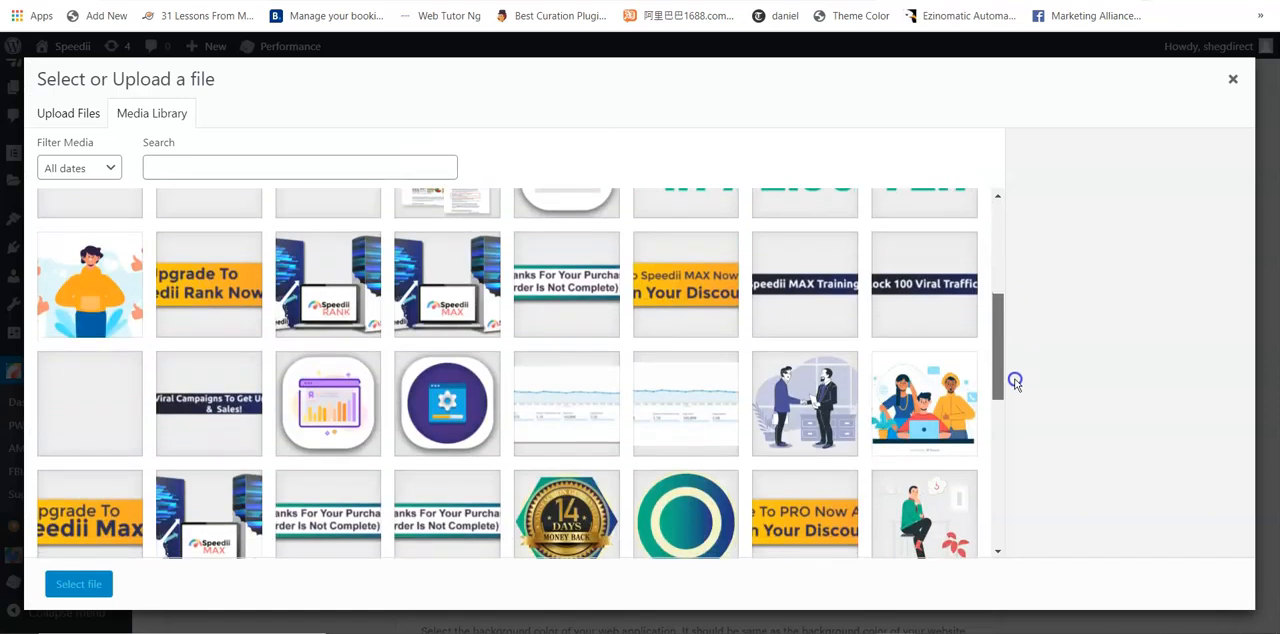
drag(1015, 405, 1001, 497)
click(553, 322)
click(80, 584)
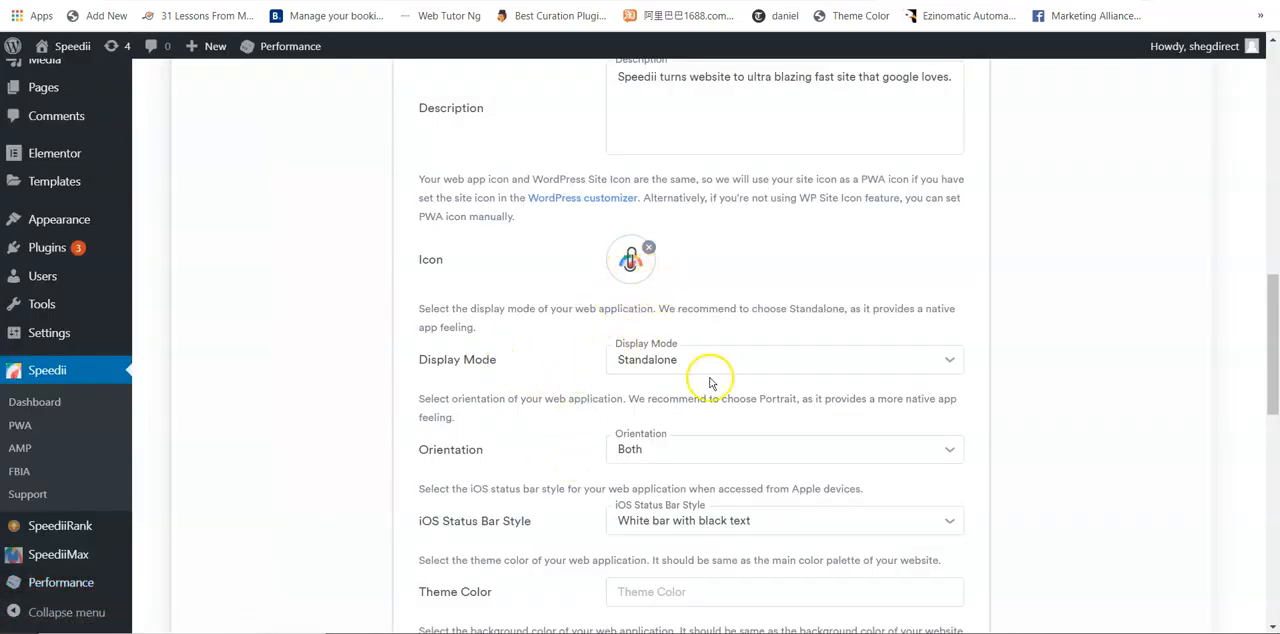
Step: Review the available choices for the web app's display mode and iOS status bar style
click(759, 371)
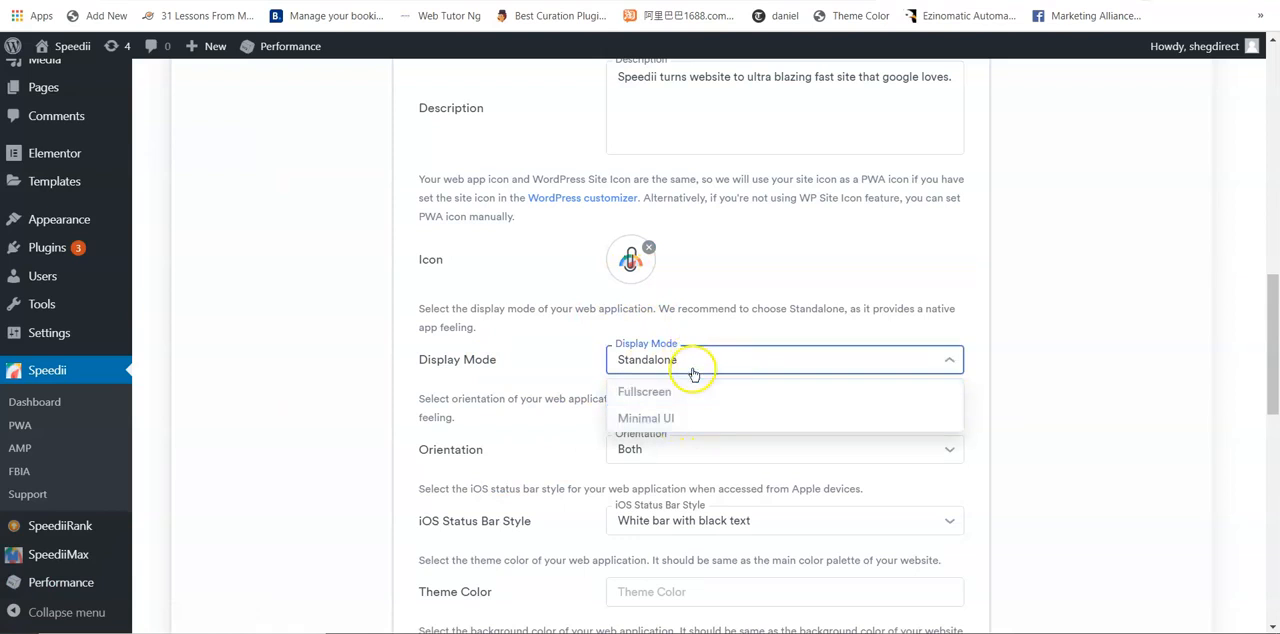
click(563, 363)
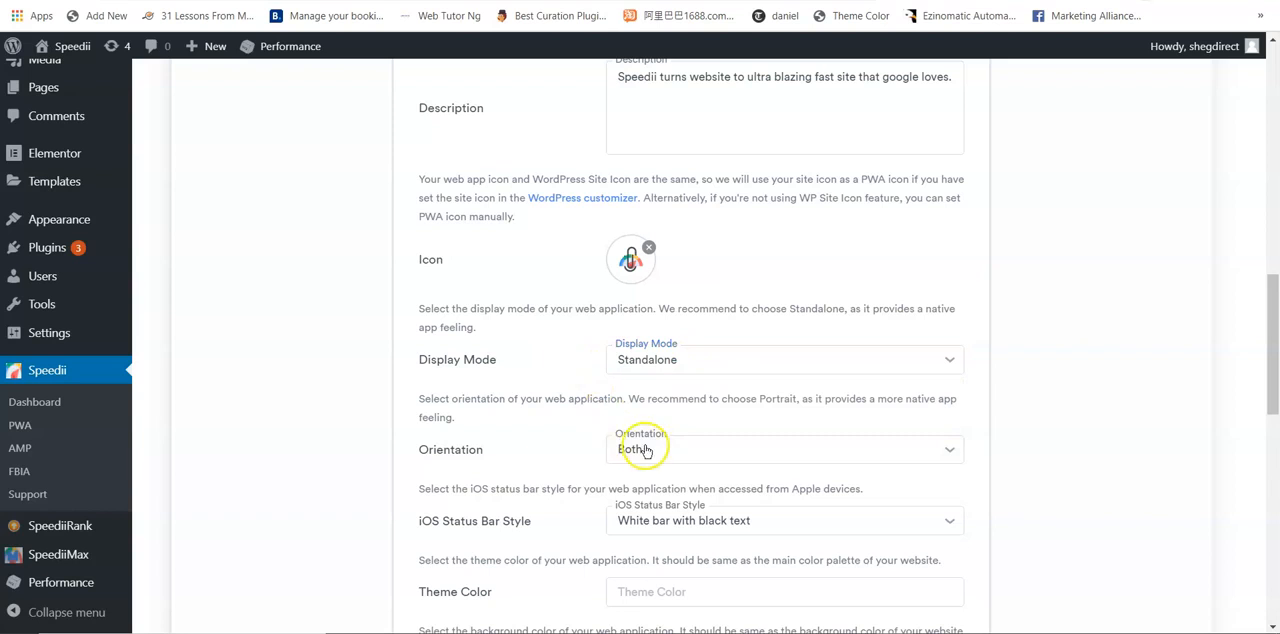
drag(1268, 350, 1273, 401)
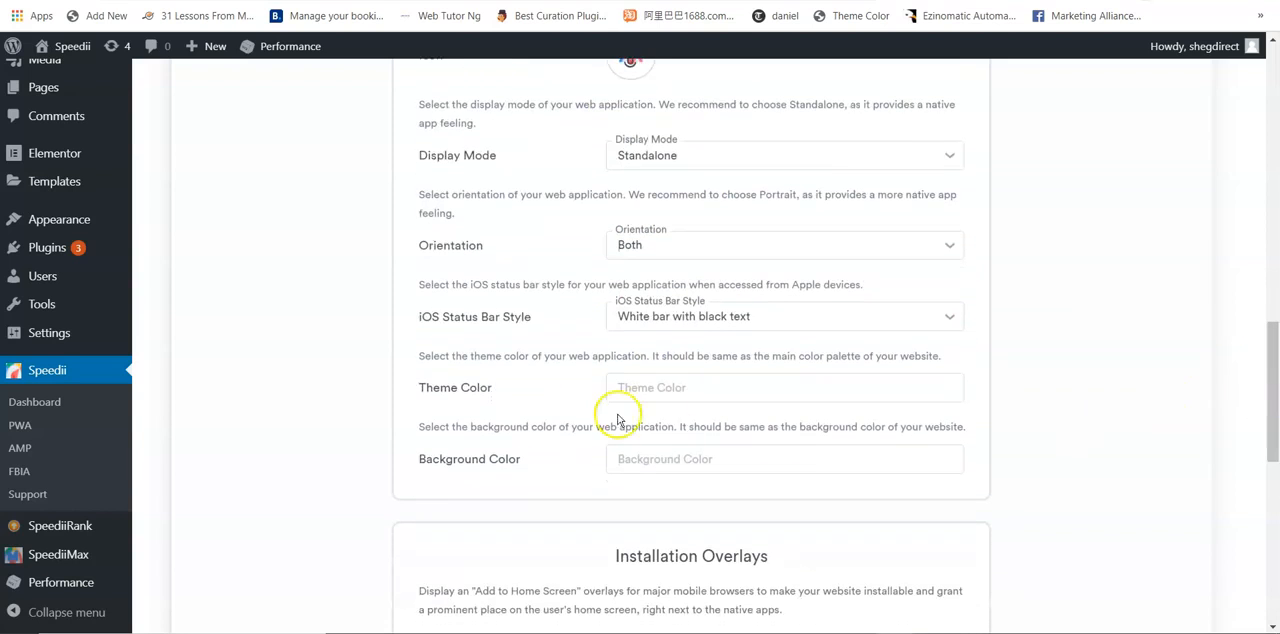
click(772, 318)
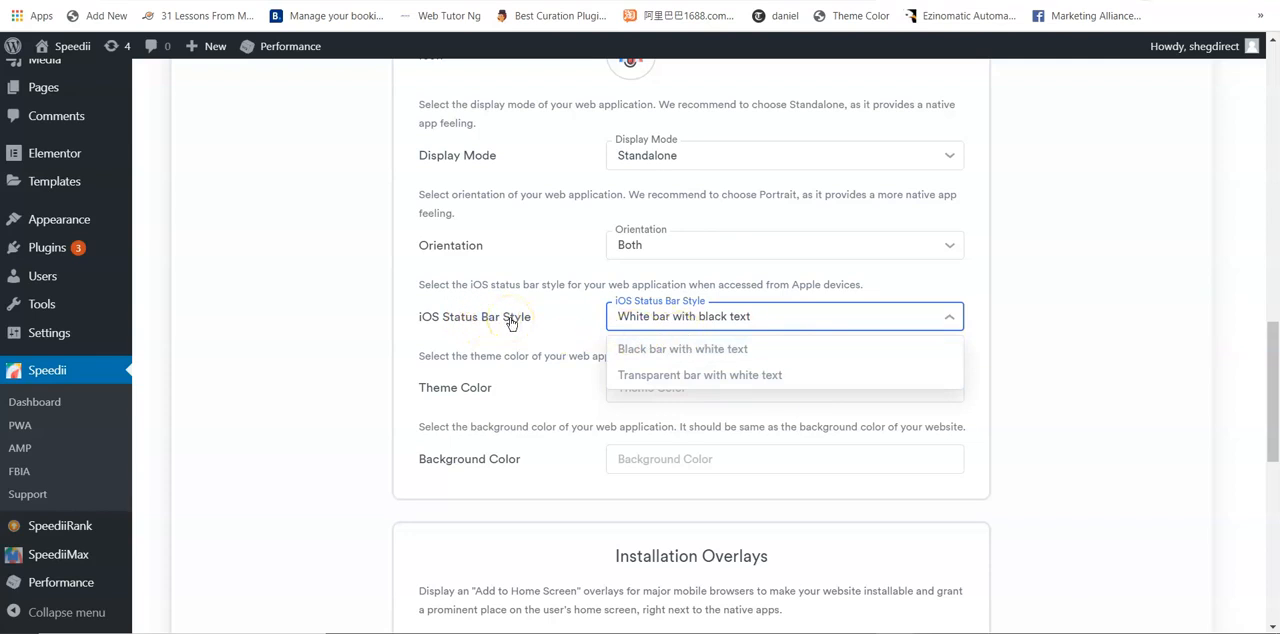
click(752, 318)
Step: Set the web app's theme color to dark purple, #4C0F93
click(668, 387)
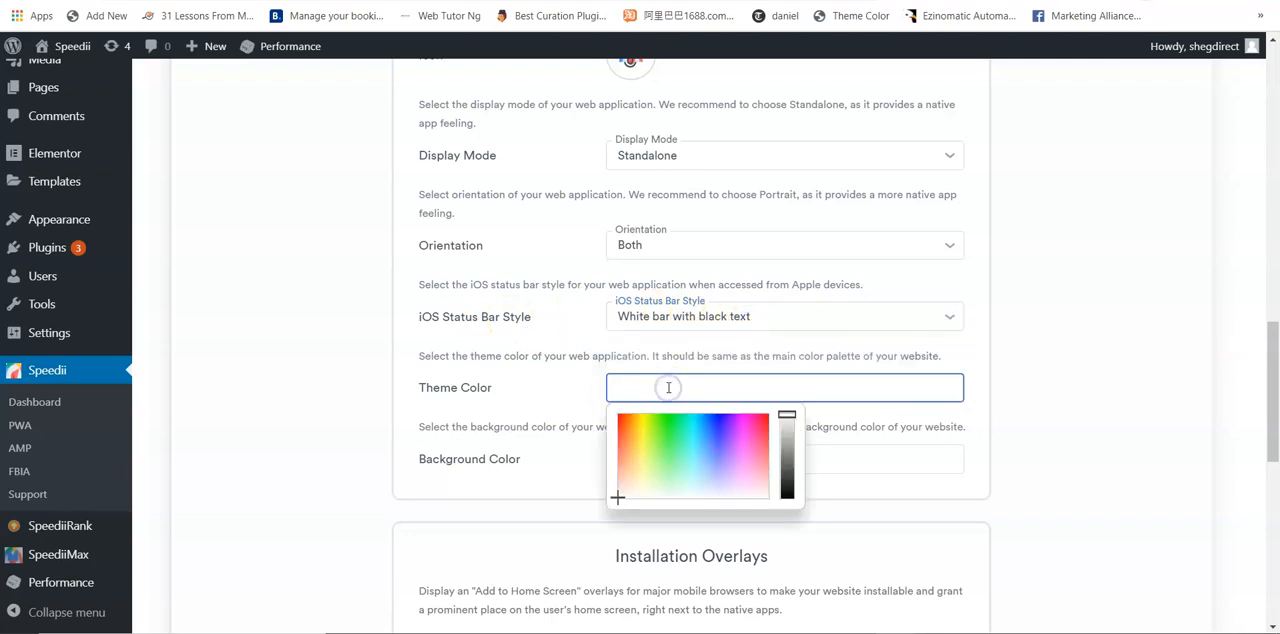
click(729, 421)
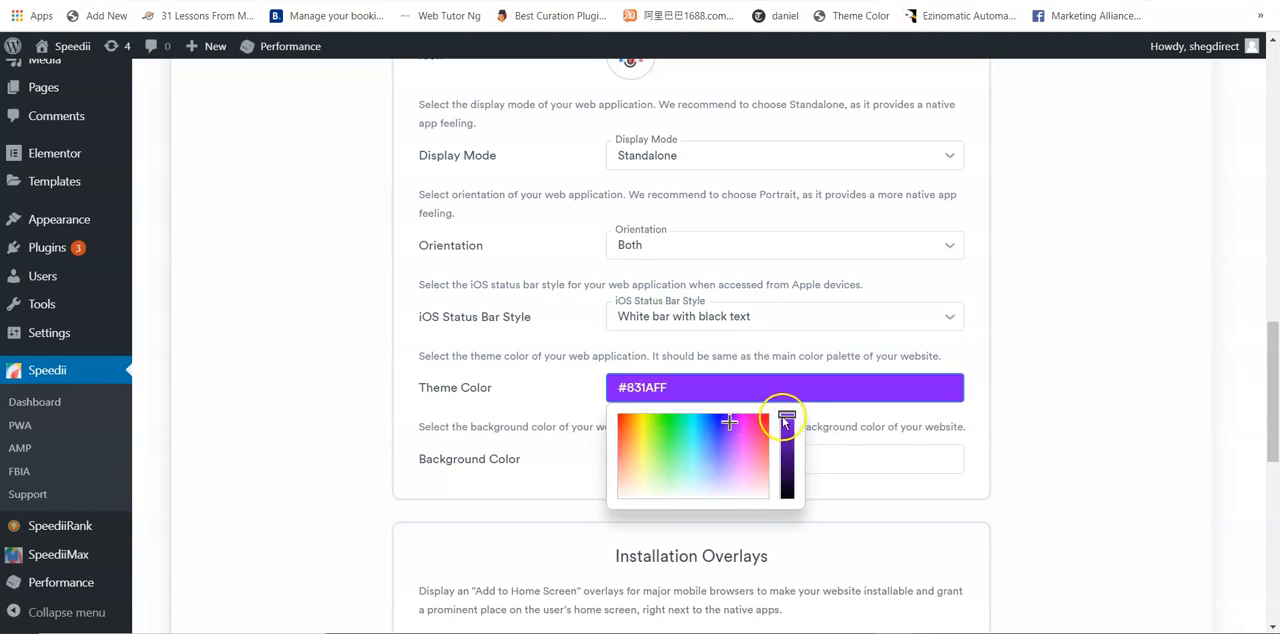
drag(787, 415, 789, 455)
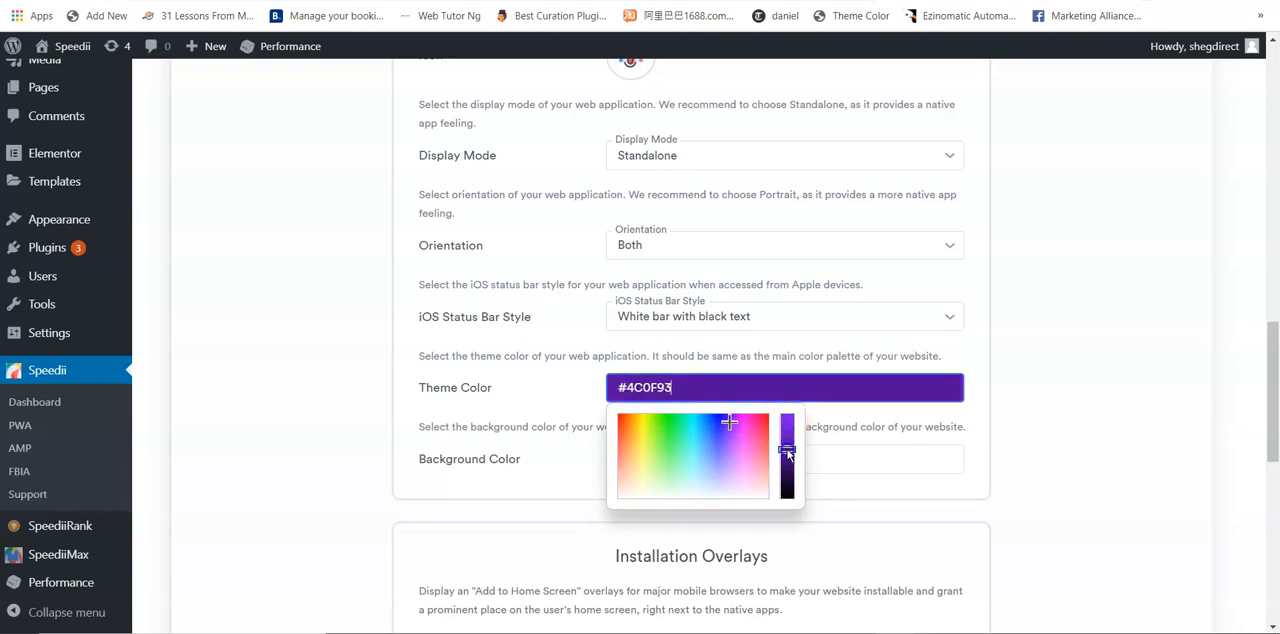
Step: Set the web app's background color in the manifest to white, #FFFFFF
click(795, 462)
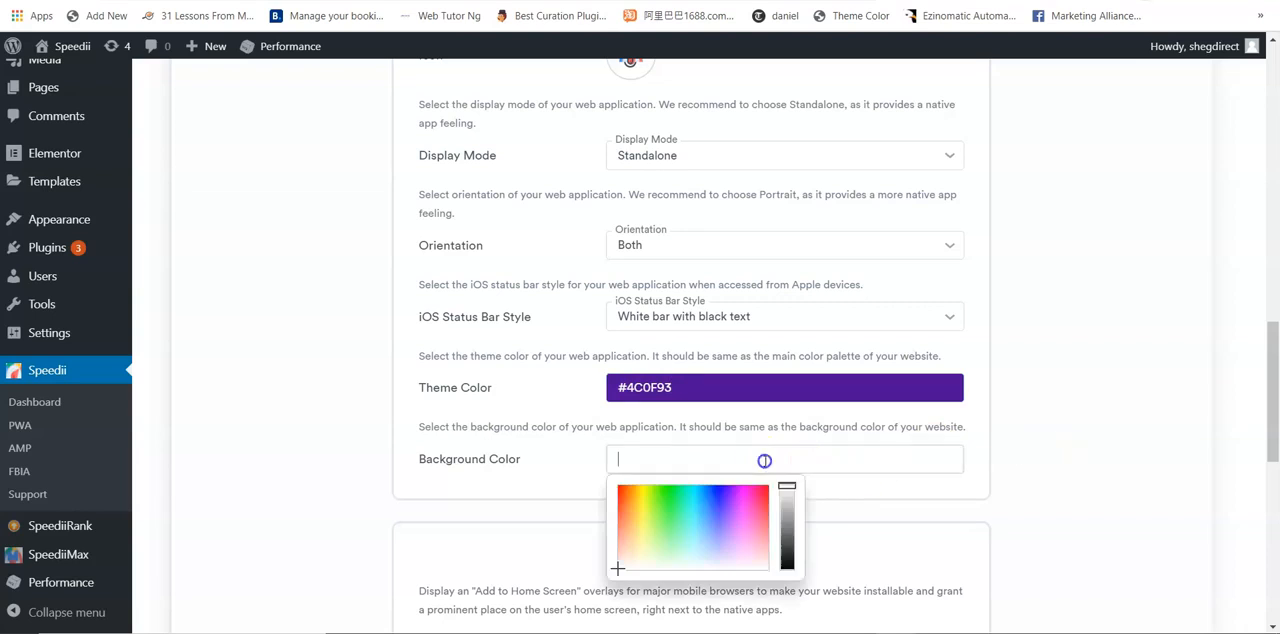
click(634, 567)
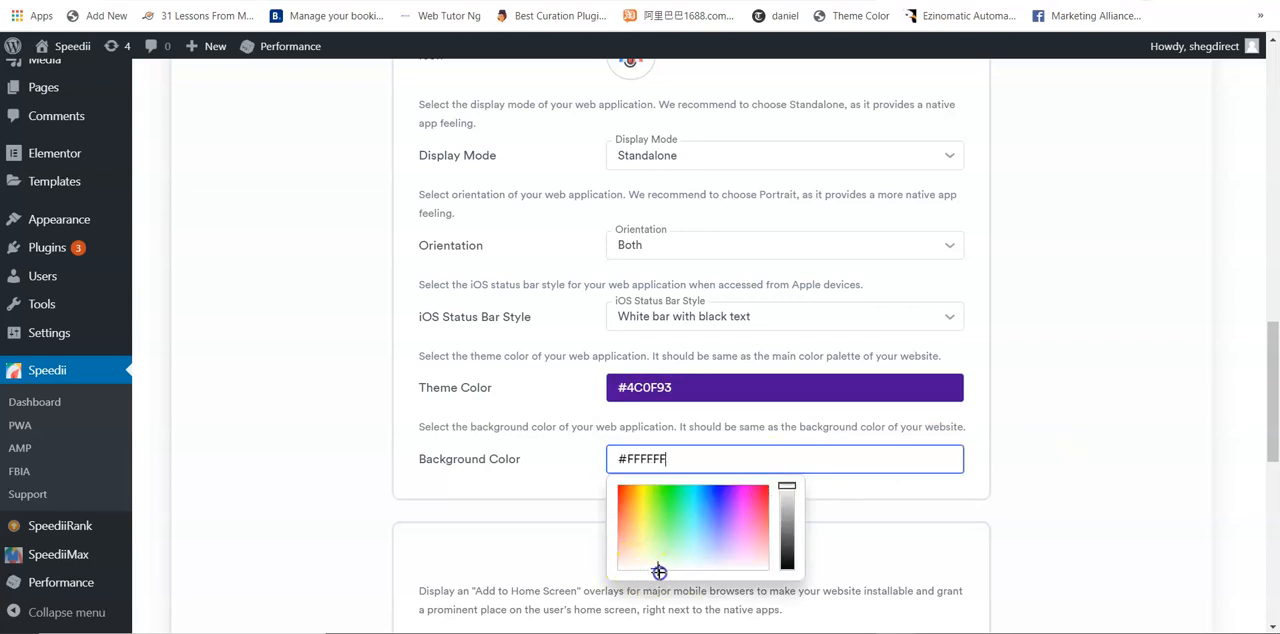
click(1110, 487)
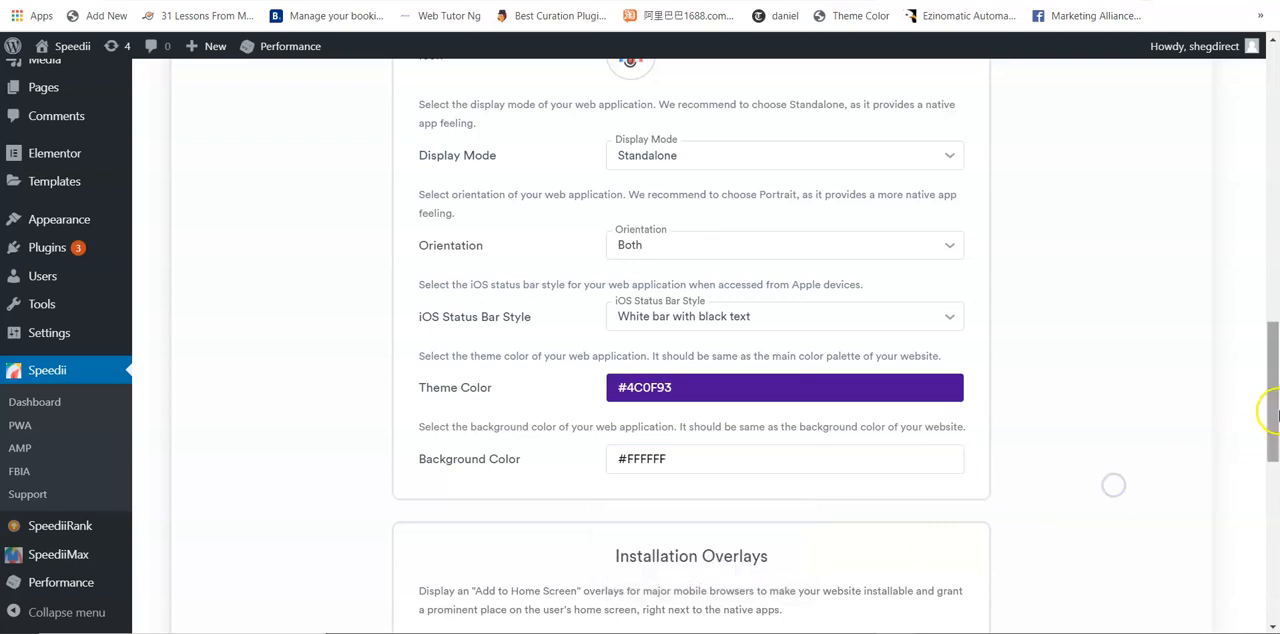
Step: Replace the Fullscreen overlay type with Header Banner in the Installation Overlays settings
drag(1268, 410, 1273, 486)
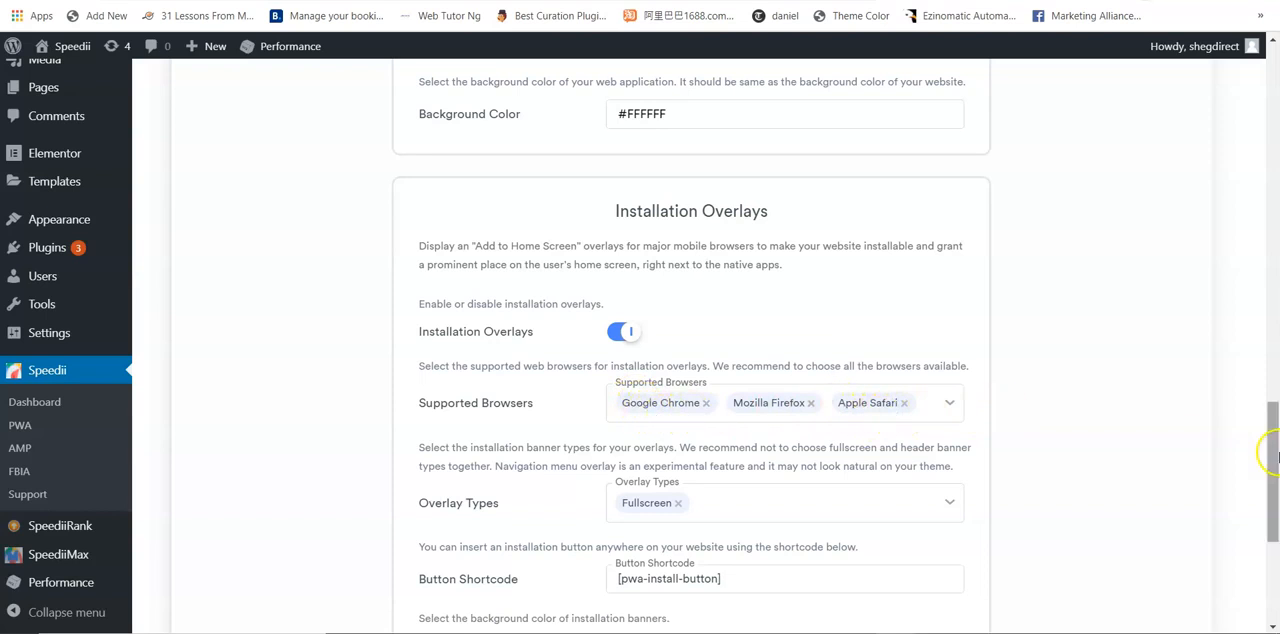
drag(1272, 450, 1275, 497)
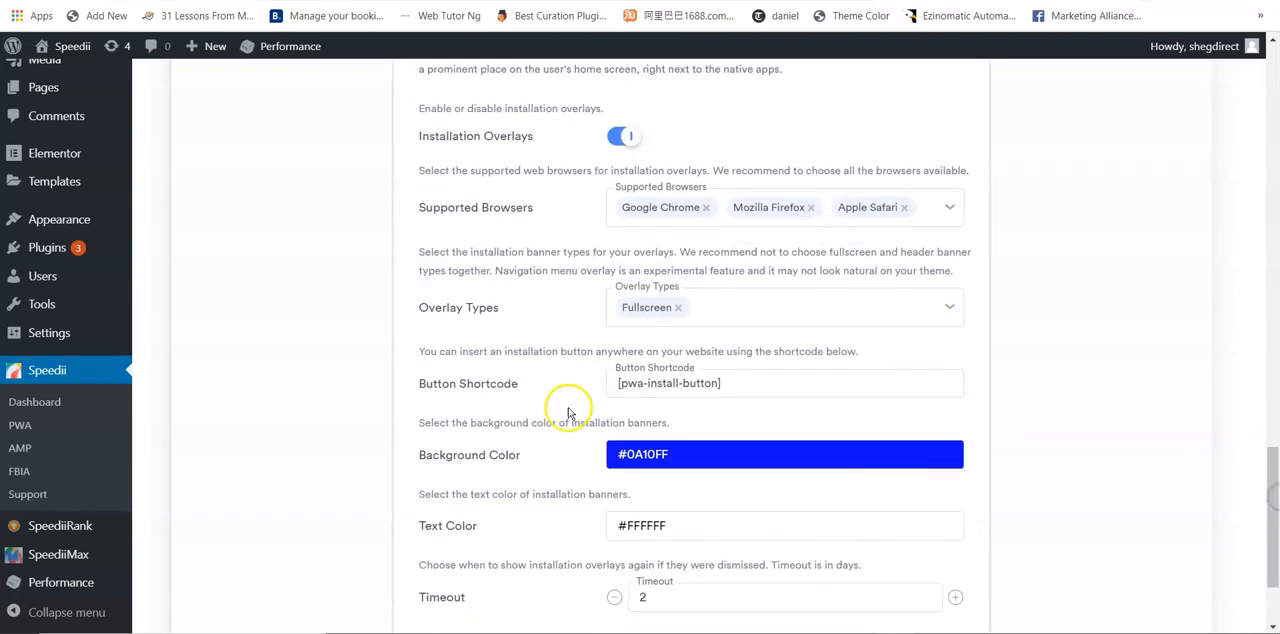
click(677, 308)
click(709, 303)
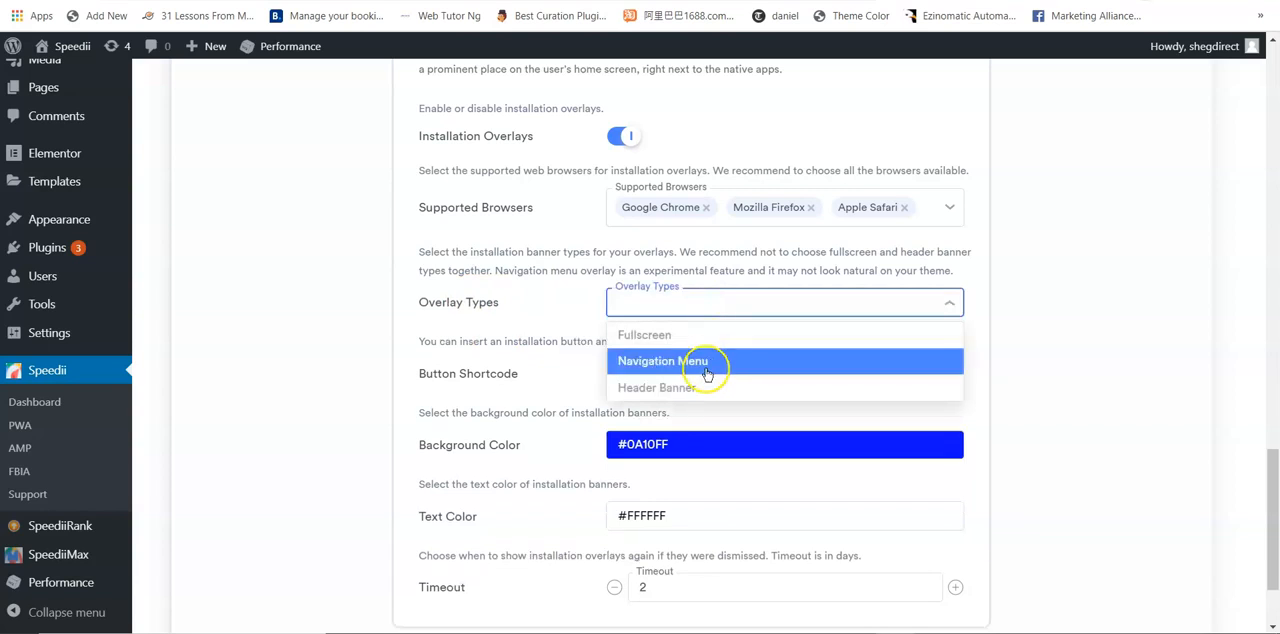
click(701, 390)
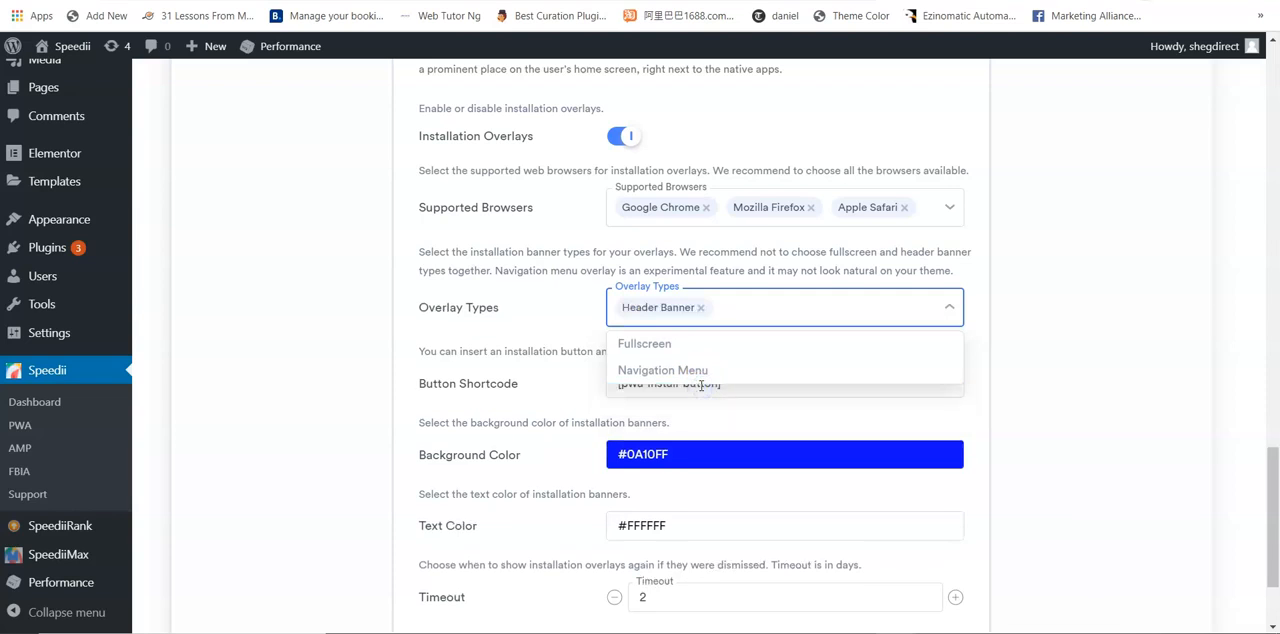
click(571, 323)
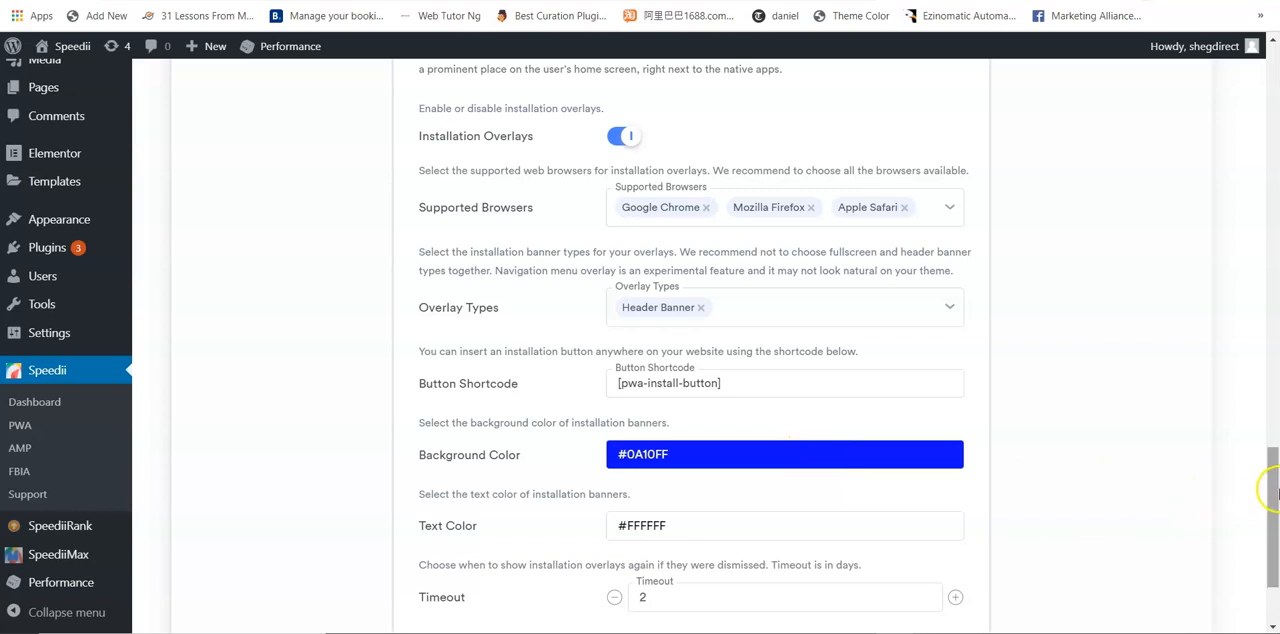
Step: Set the installation banners' background color to red, #FF1A0C
drag(1268, 480, 1270, 520)
click(737, 313)
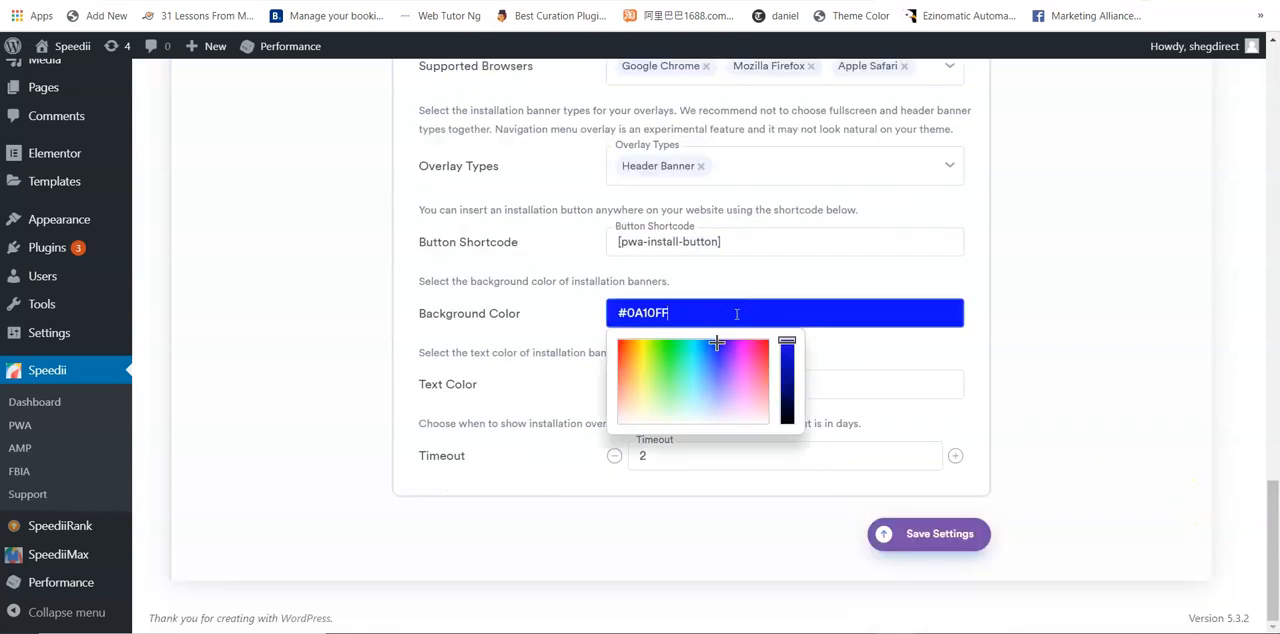
click(617, 344)
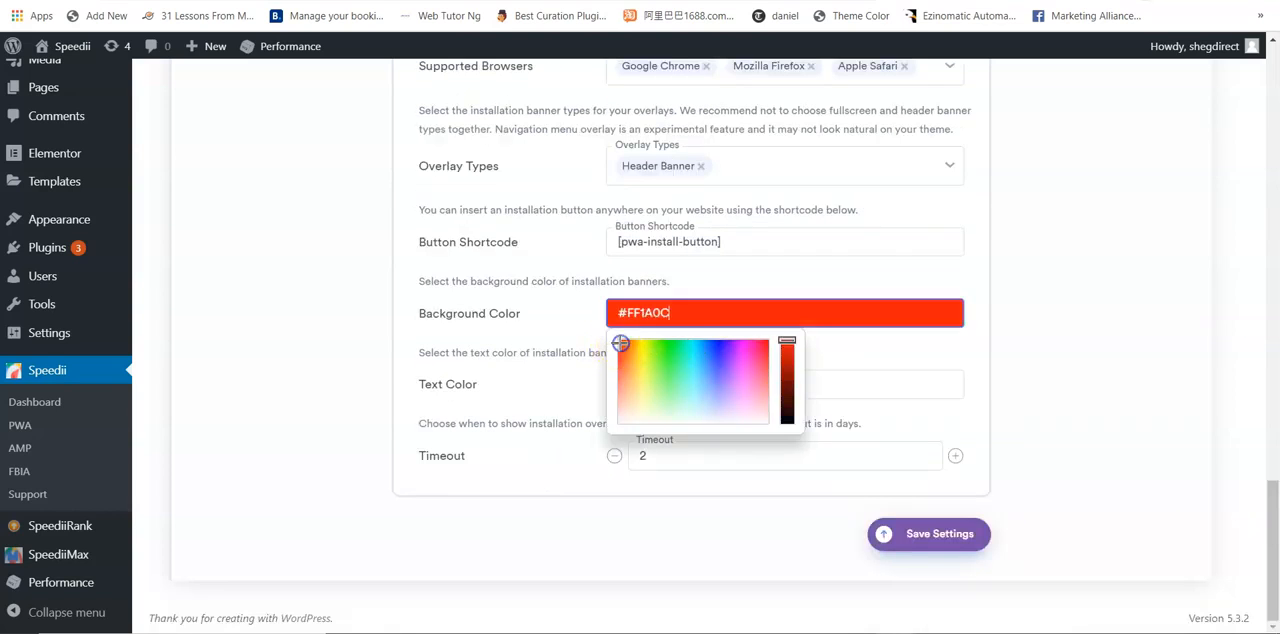
click(1086, 383)
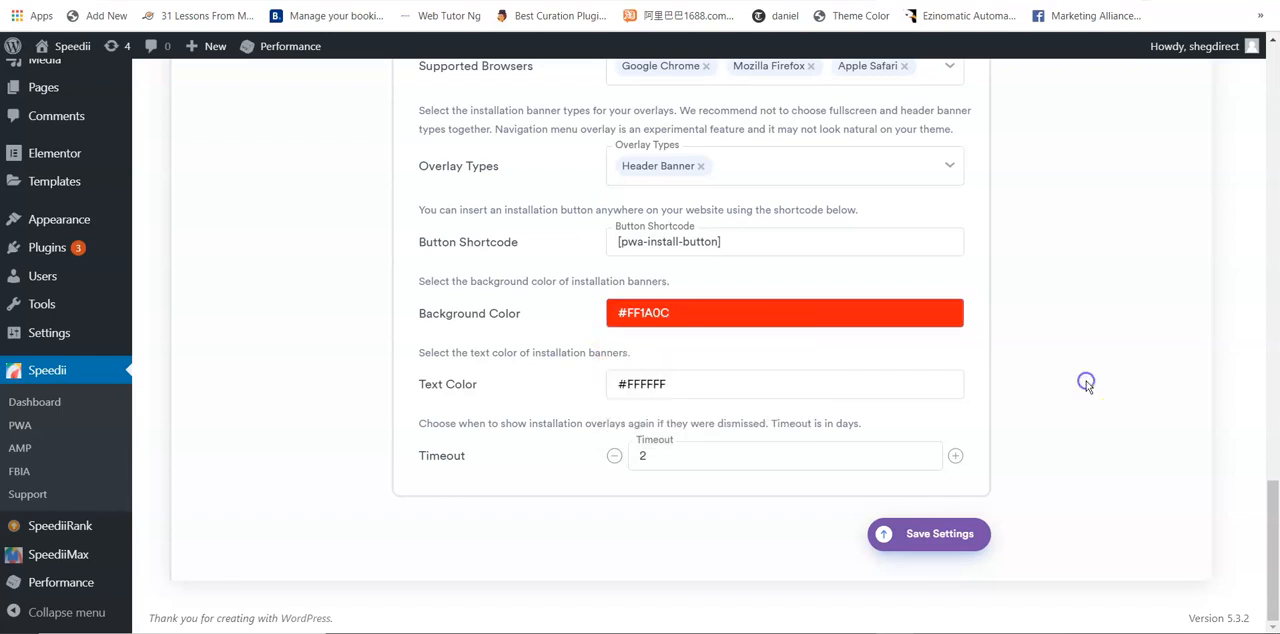
Step: Pick white, #FFFFFF, as the installation banners' text color and save the settings
click(690, 383)
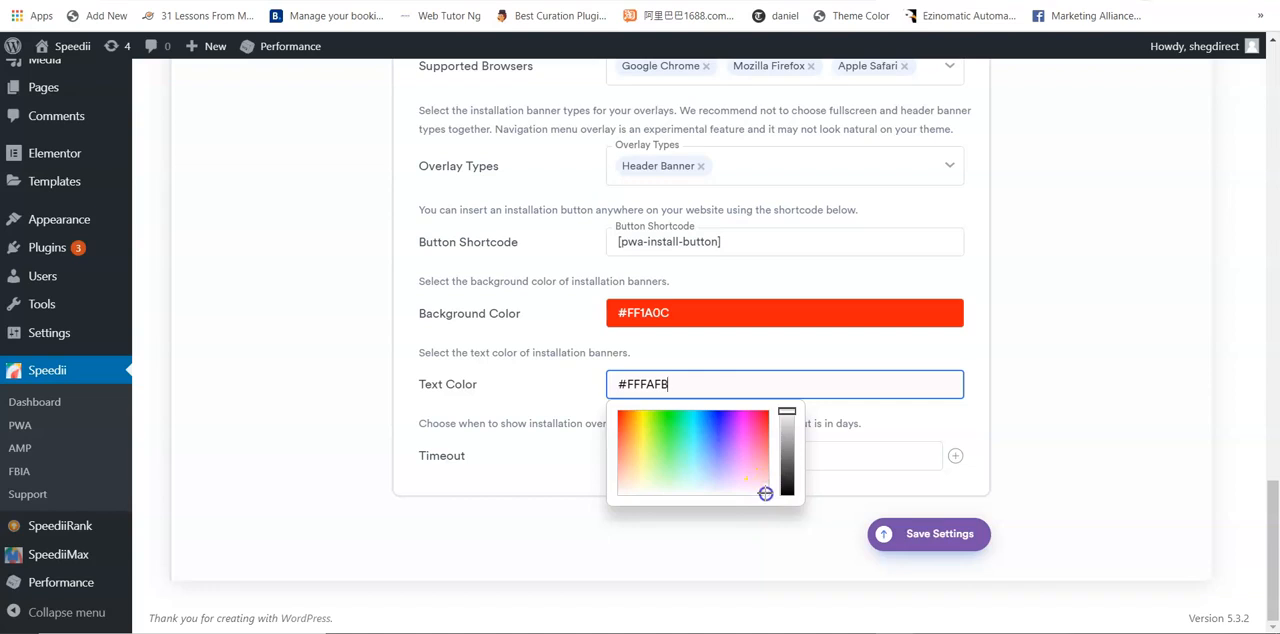
click(1090, 444)
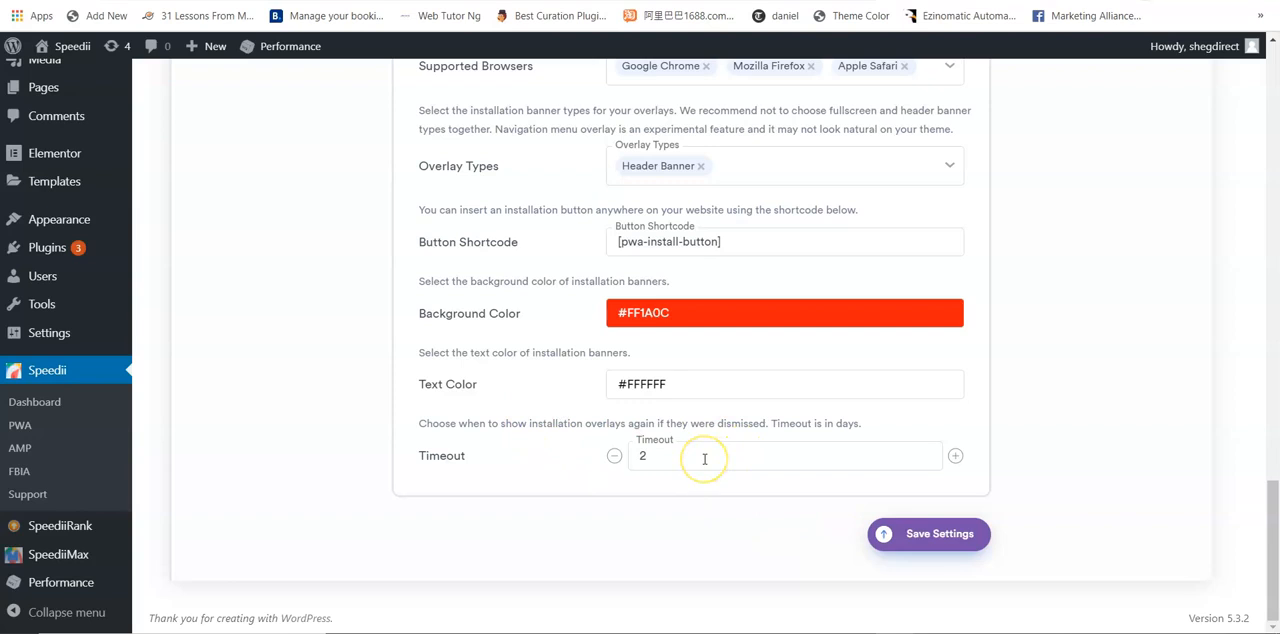
click(930, 536)
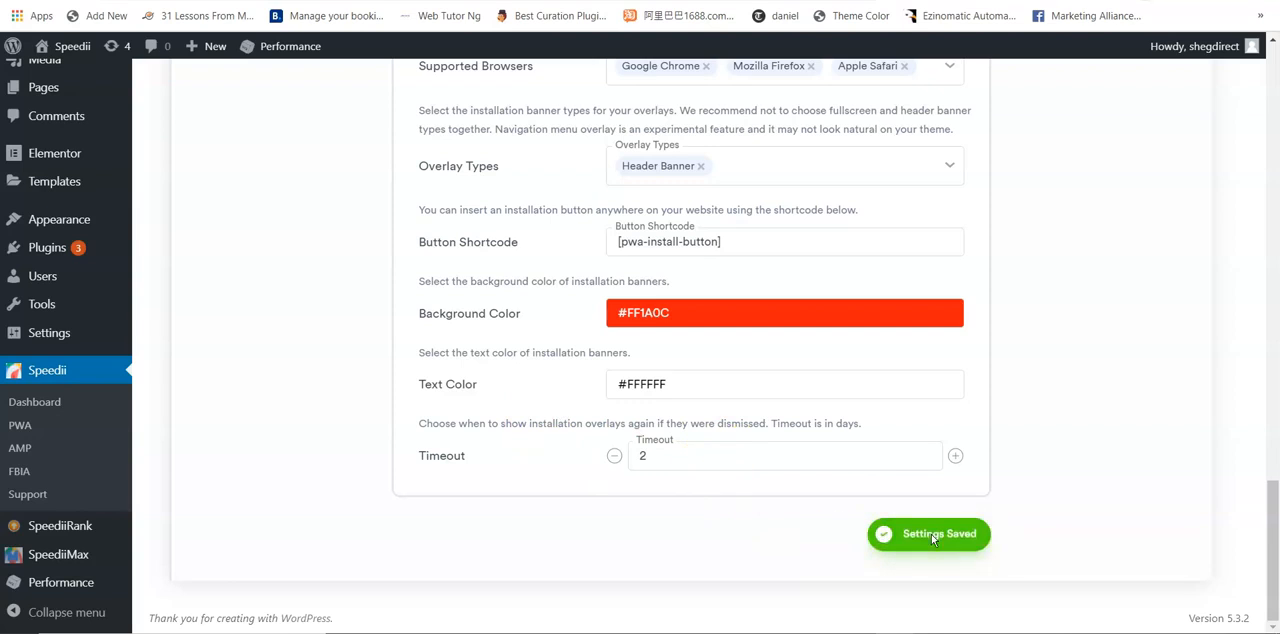
Step: Open the Offline Usage settings and check which pages can serve as the offline fallback page
drag(1276, 535, 1276, 173)
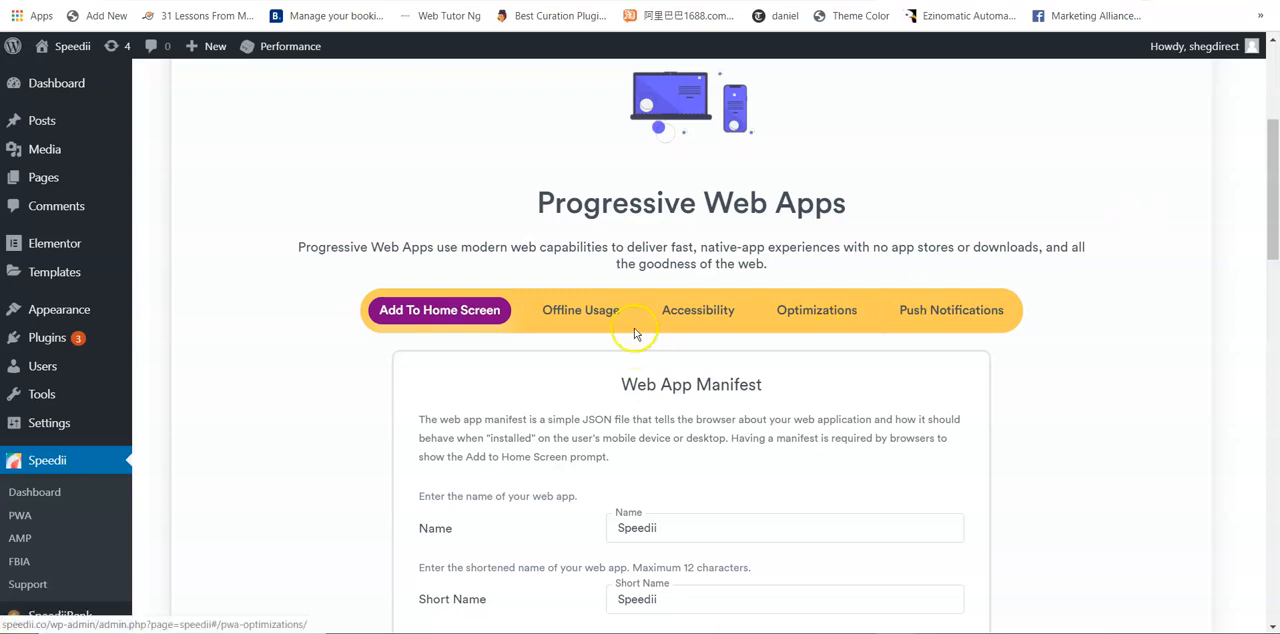
click(565, 316)
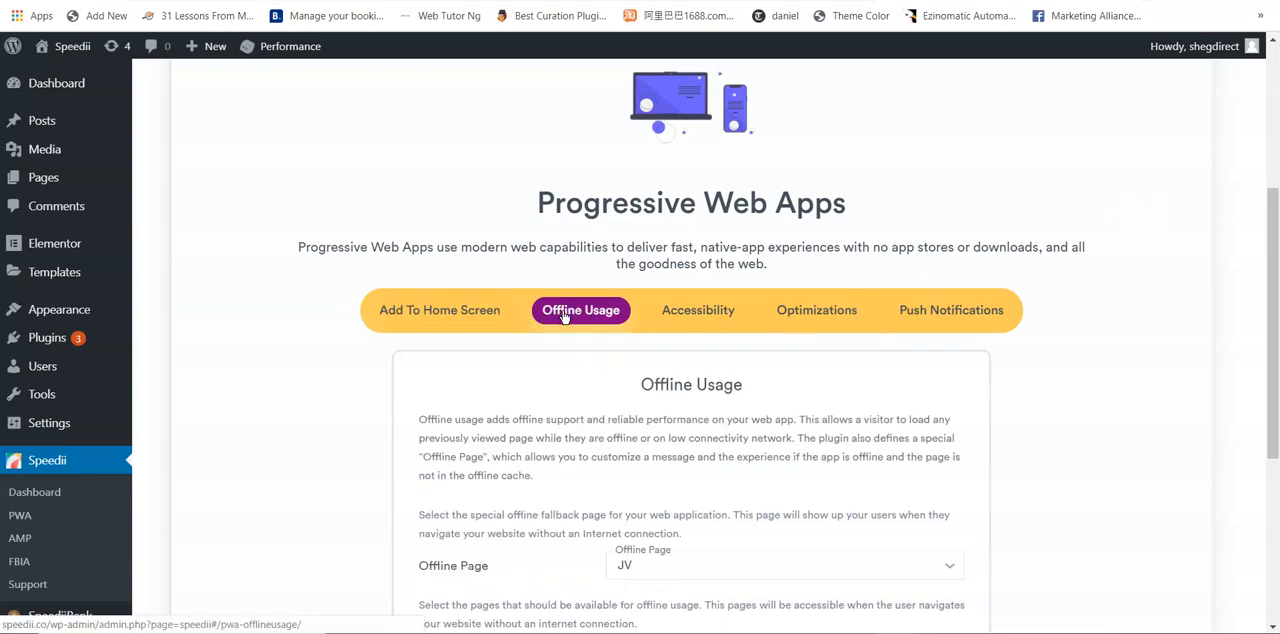
drag(1271, 237, 1275, 342)
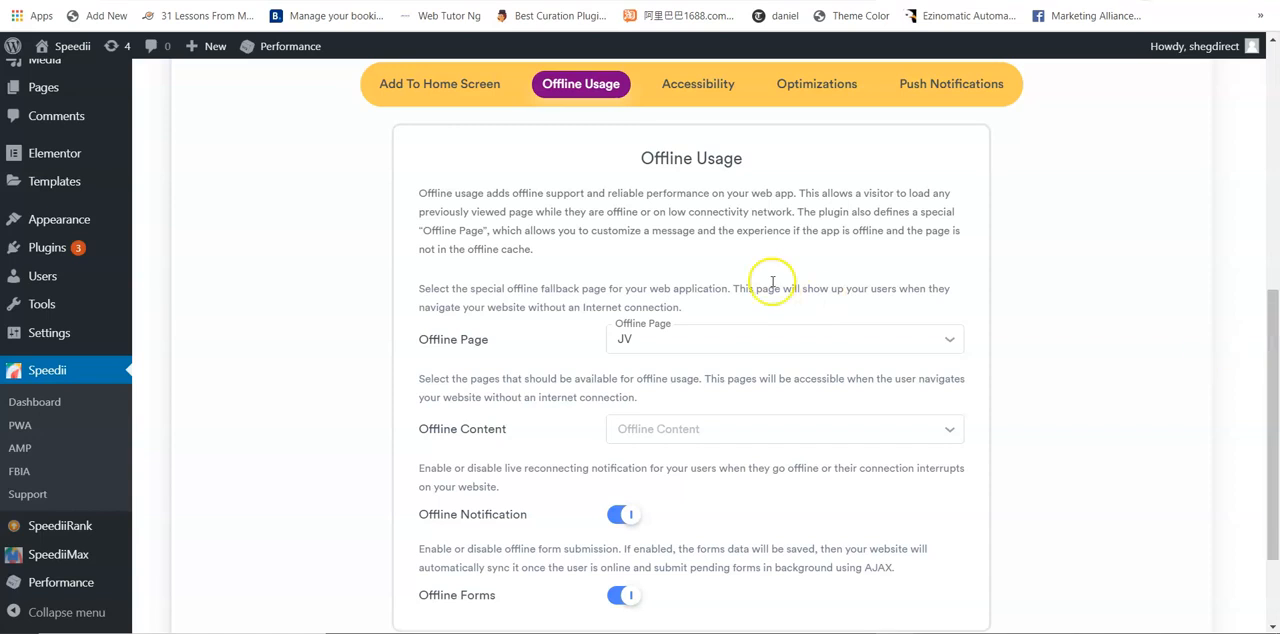
click(735, 342)
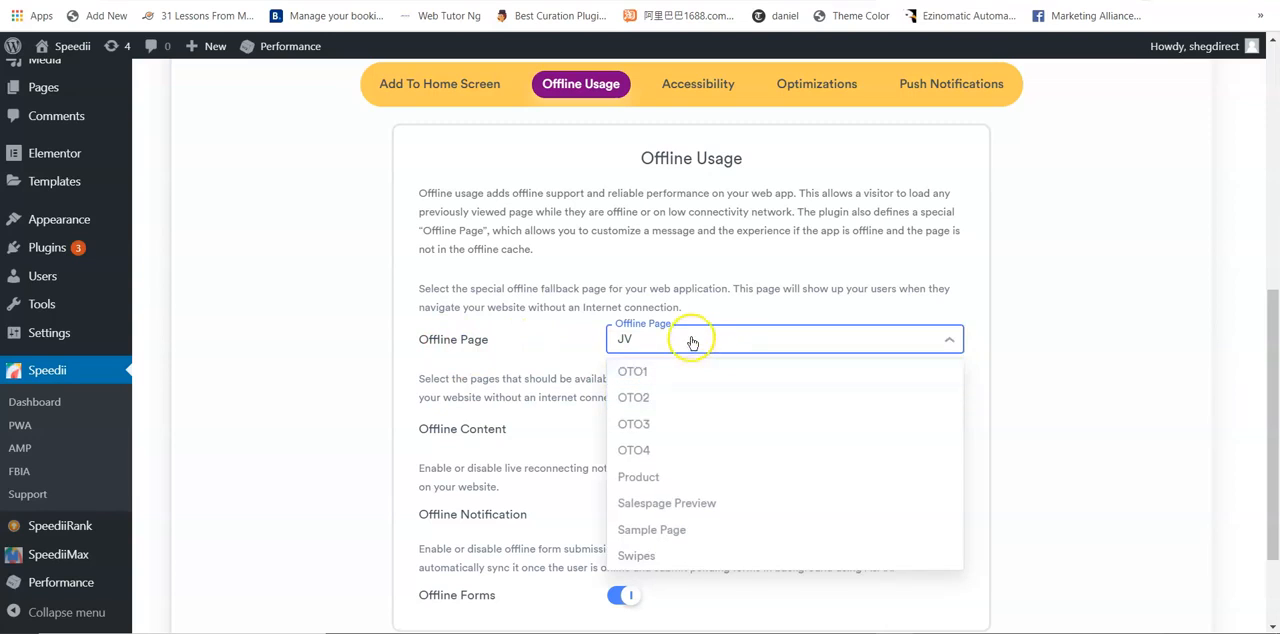
click(689, 338)
scroll(1275, 368, down, 1)
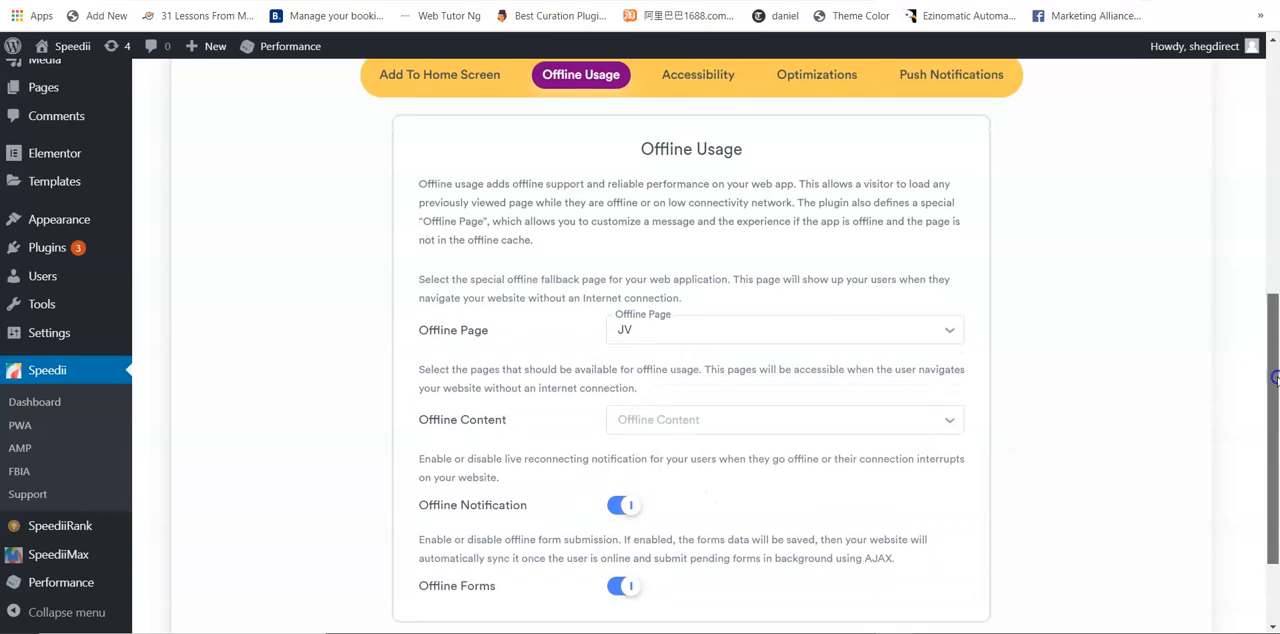
Step: Add JV, OTO1, OTO3, OTO2 and OTO4 as Offline Content in the Offline Usage settings and save
click(888, 364)
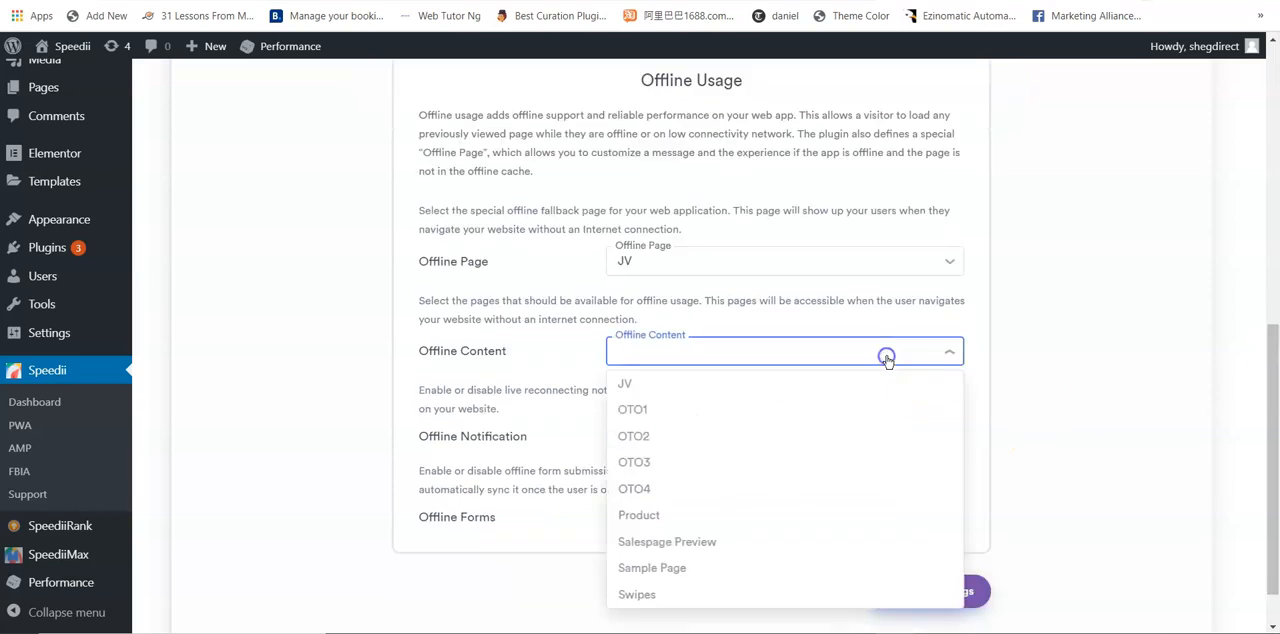
click(752, 394)
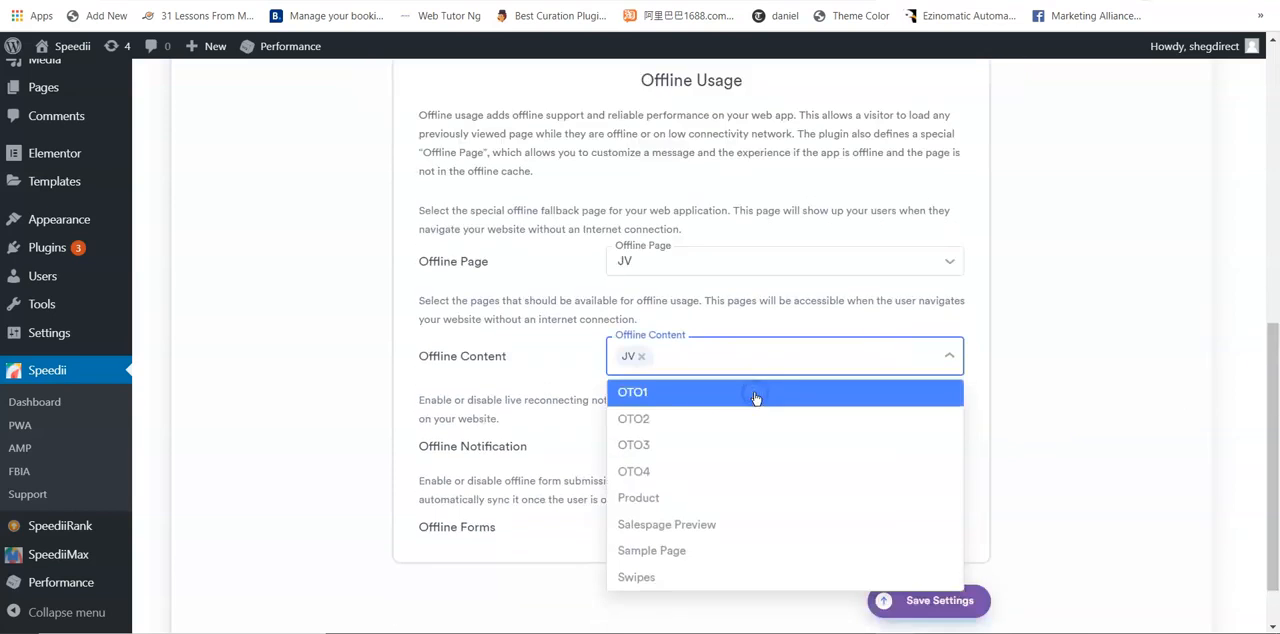
click(753, 404)
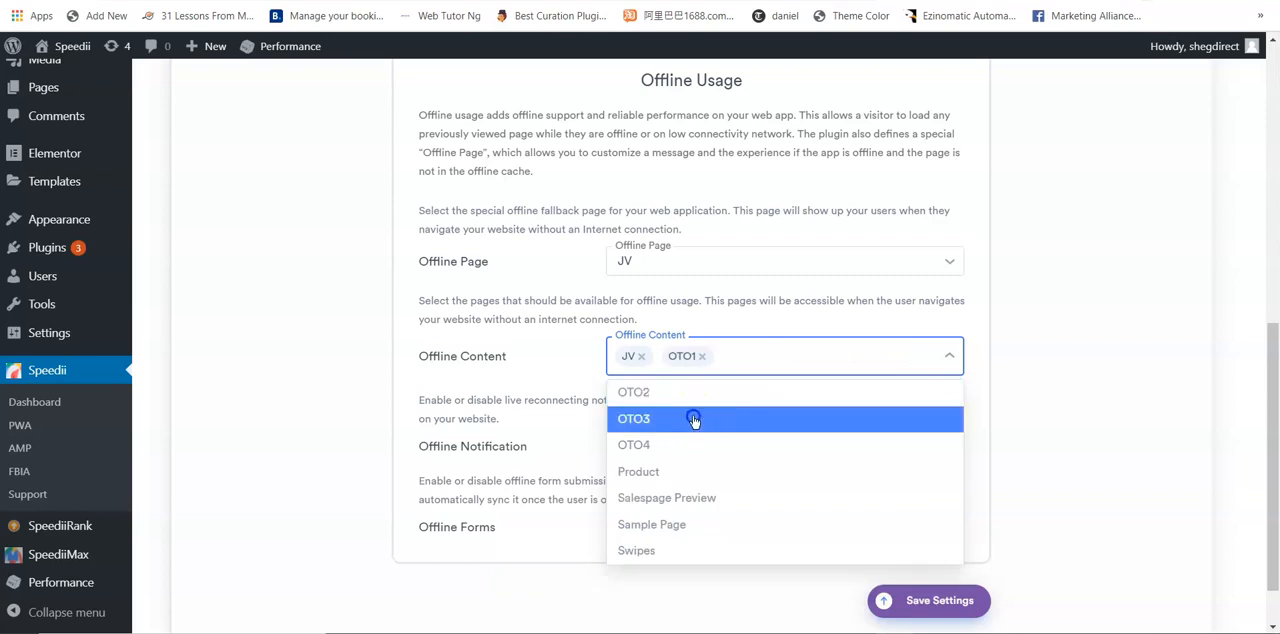
click(695, 417)
click(693, 394)
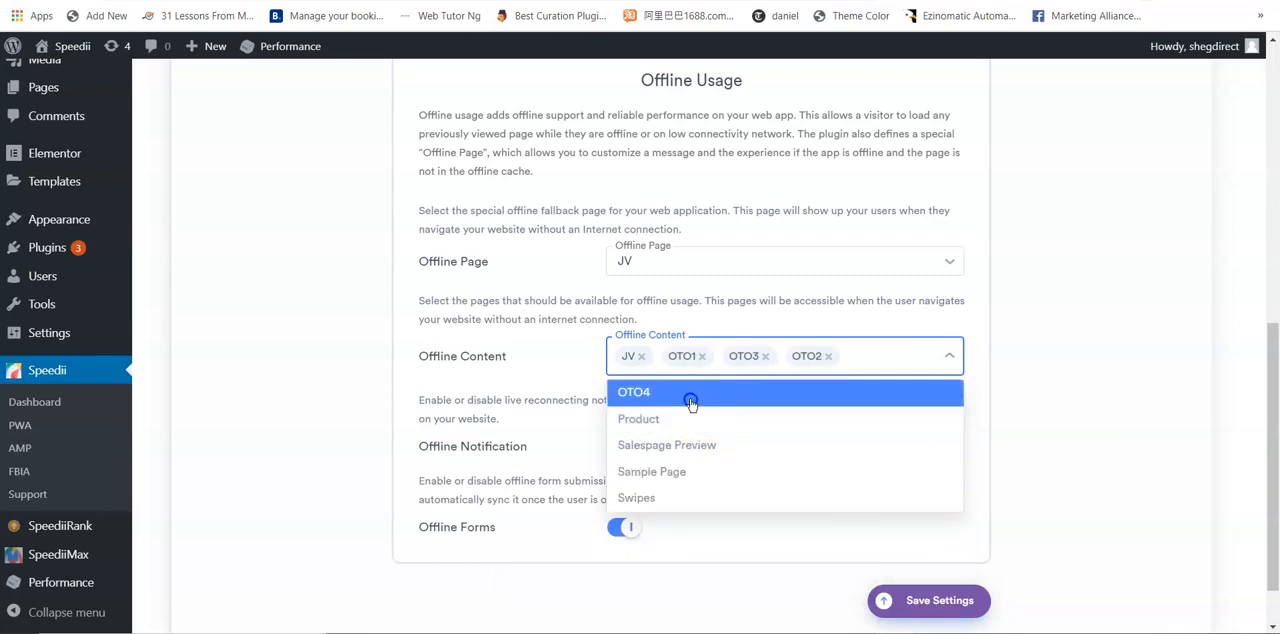
click(690, 398)
click(1076, 383)
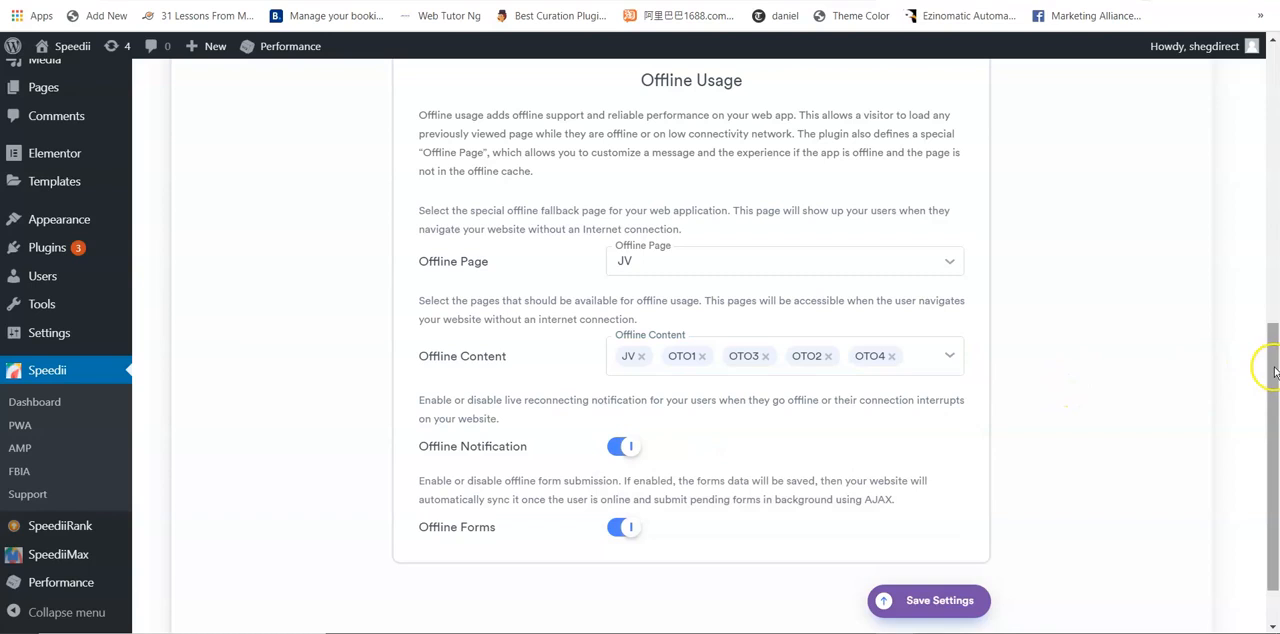
drag(1273, 367, 1273, 396)
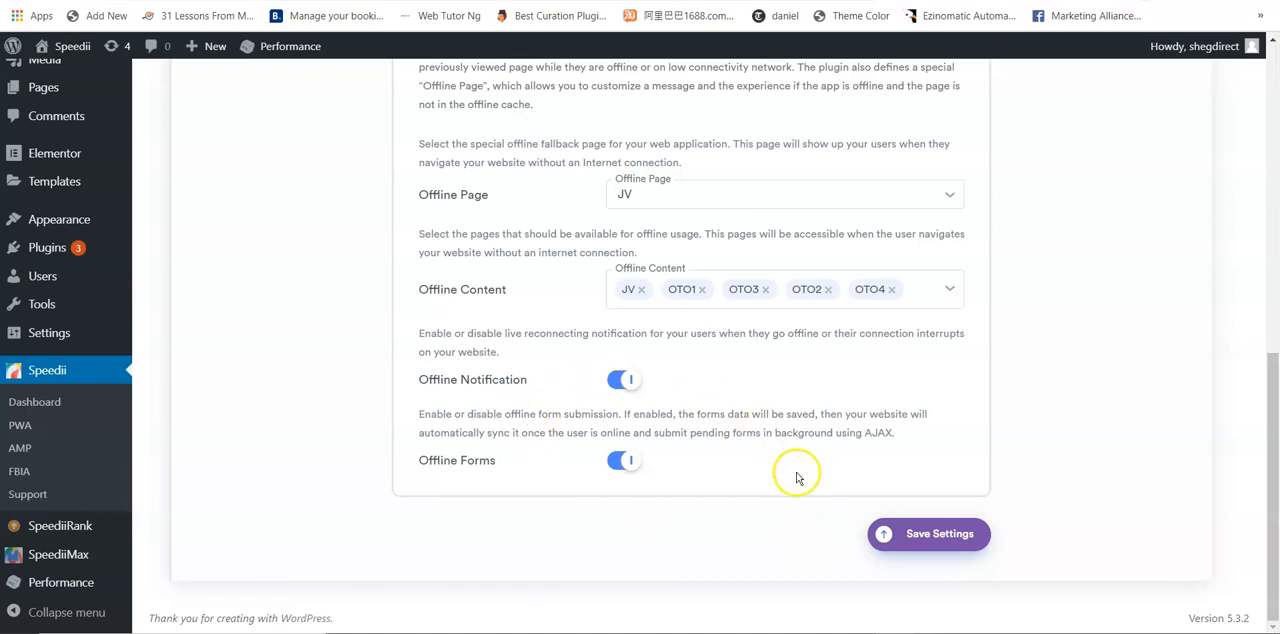
click(940, 533)
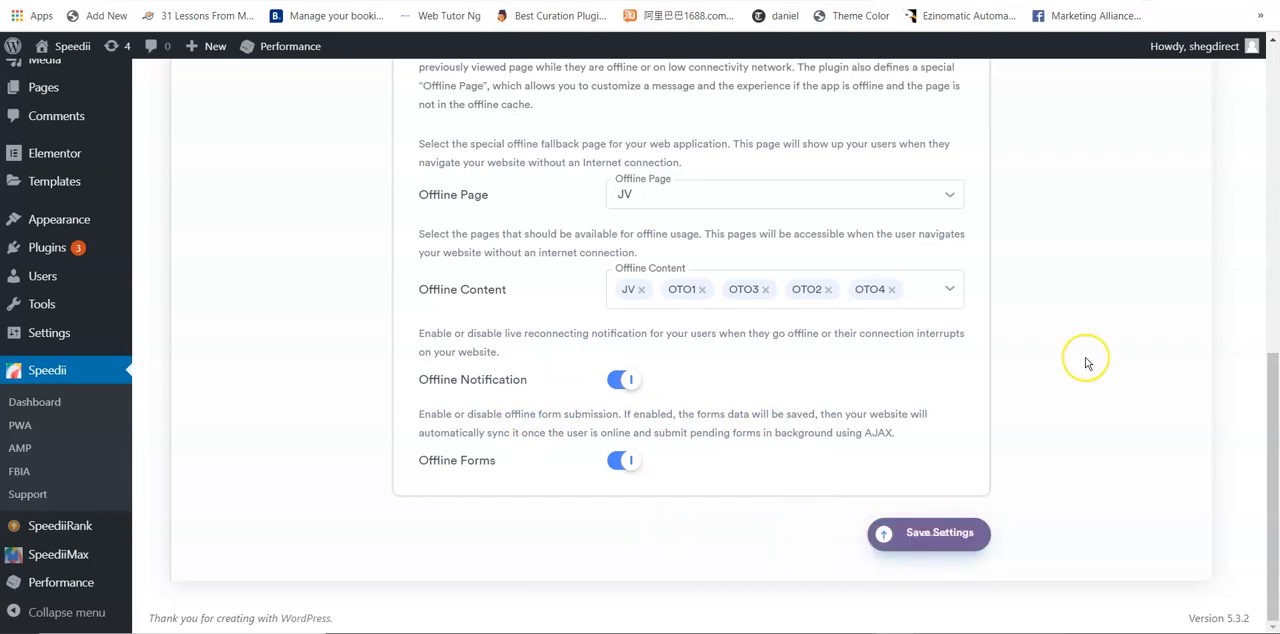
Step: Enable Pull Down Navigation in the Accessibility settings and set its background color to blue-violet, #520AFF
scroll(1087, 363, up, 10)
scroll(1087, 363, down, 3)
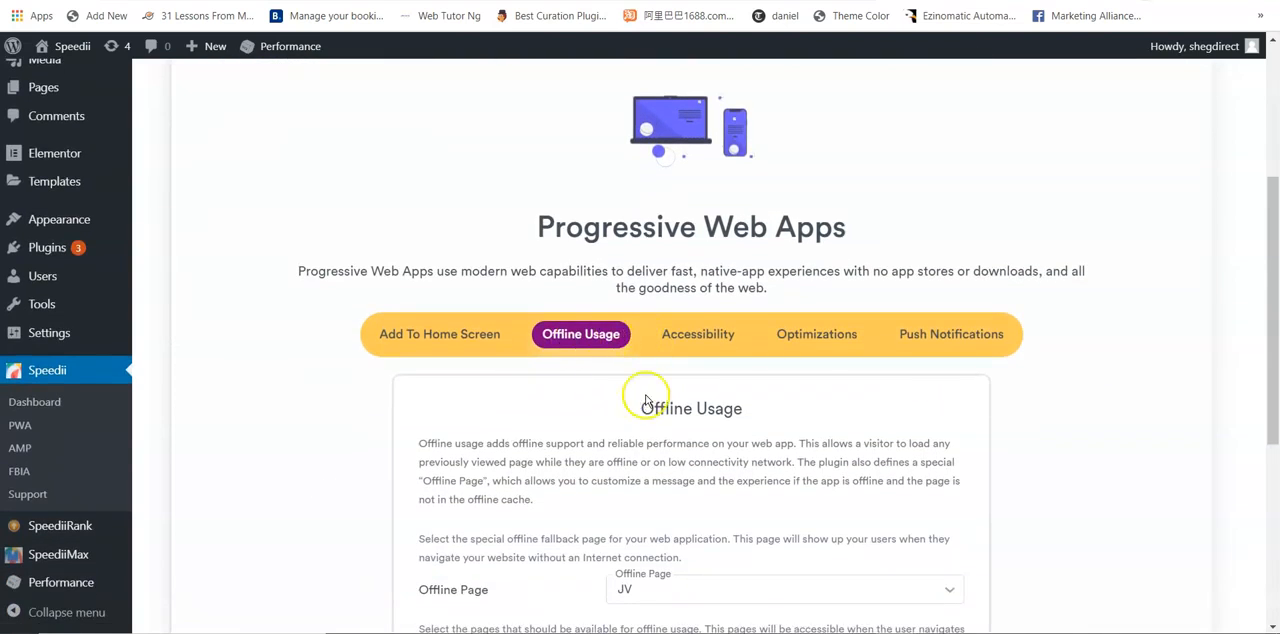
click(697, 334)
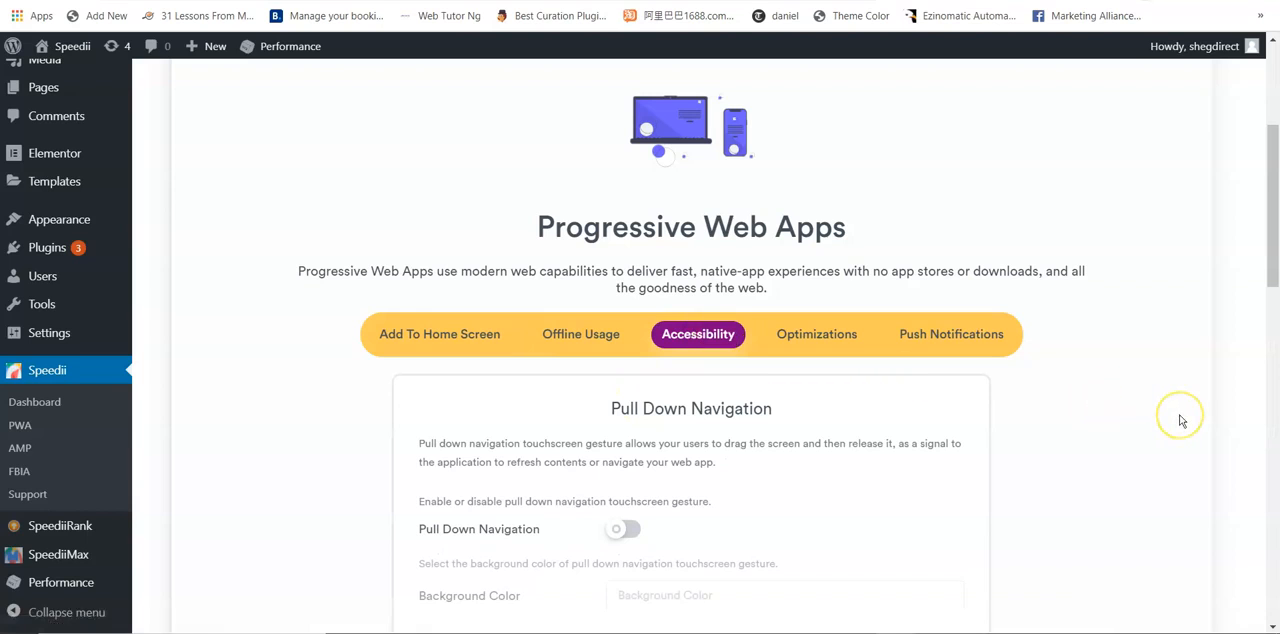
scroll(1181, 420, down, 2)
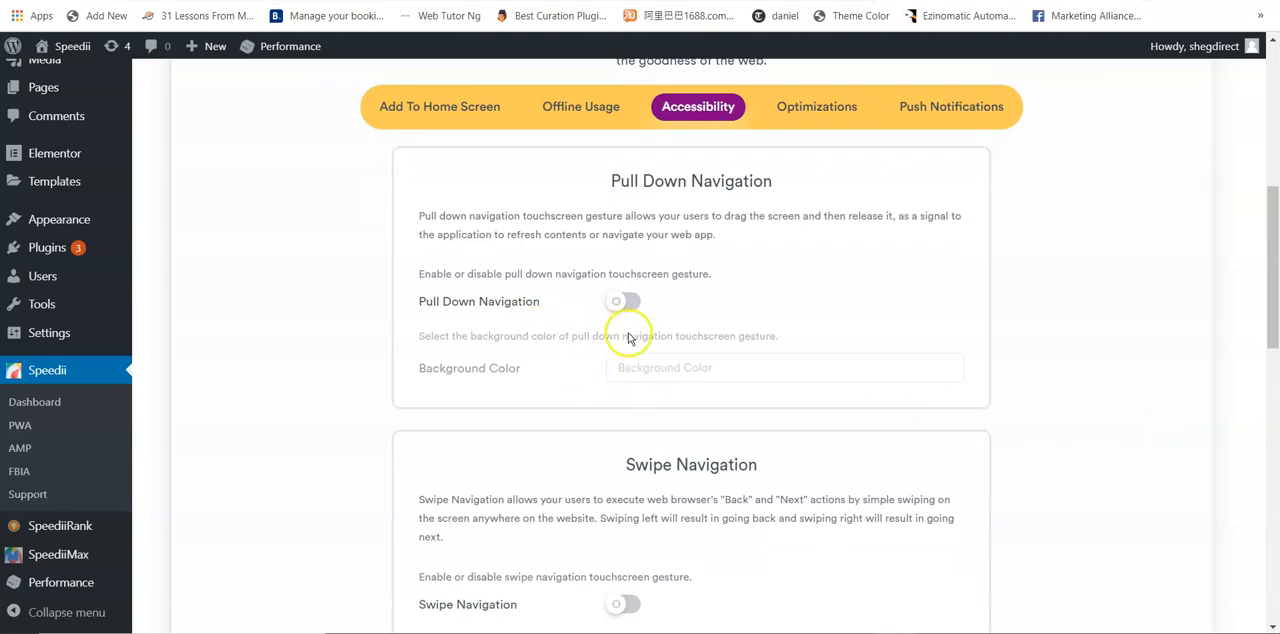
click(625, 303)
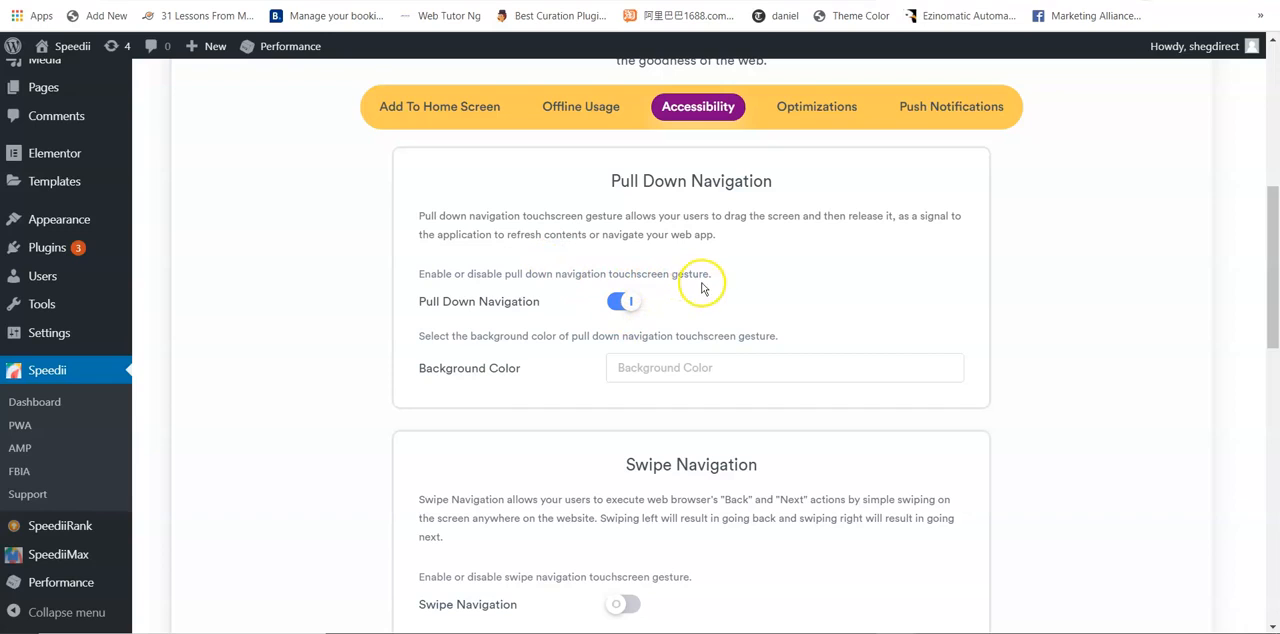
click(678, 385)
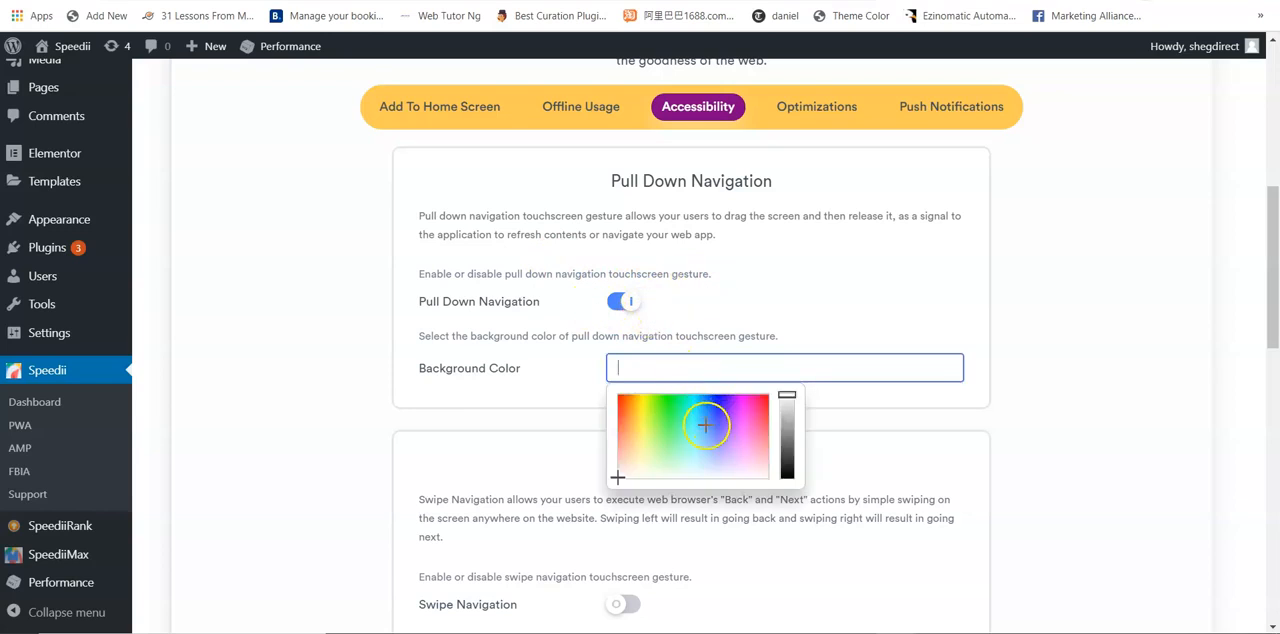
click(726, 398)
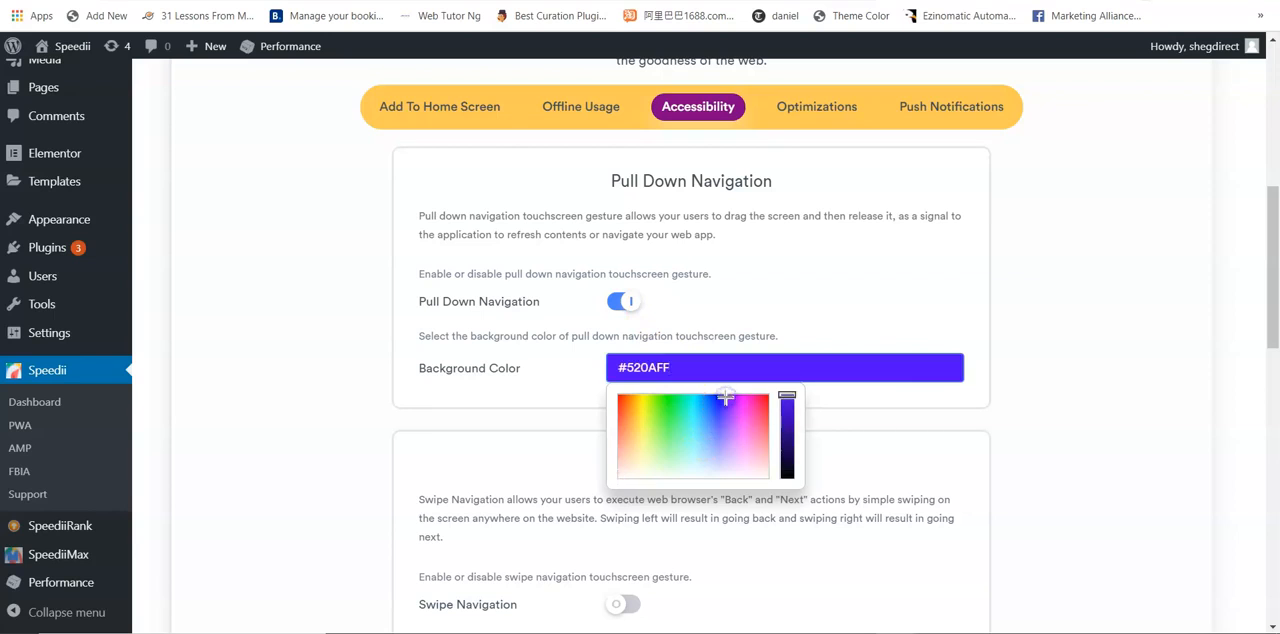
click(1214, 328)
Step: Enable Swipe Navigation and Shake To Refresh in the Accessibility settings and save them
scroll(1270, 310, down, 2)
drag(1276, 308, 1276, 319)
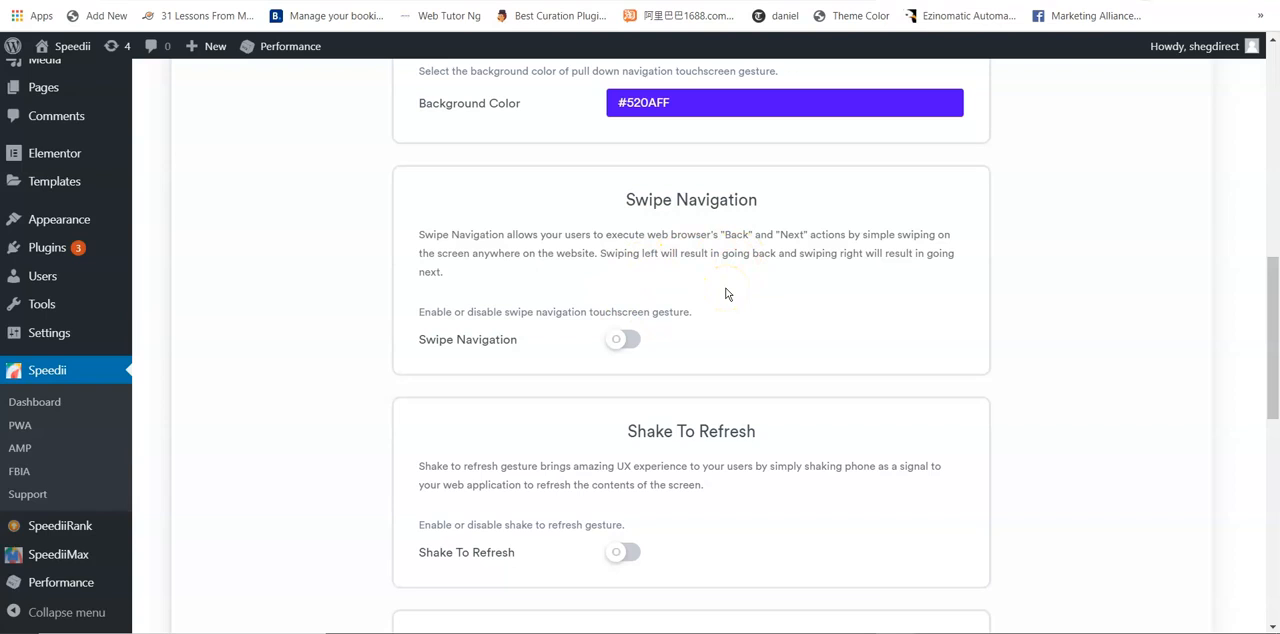
click(632, 342)
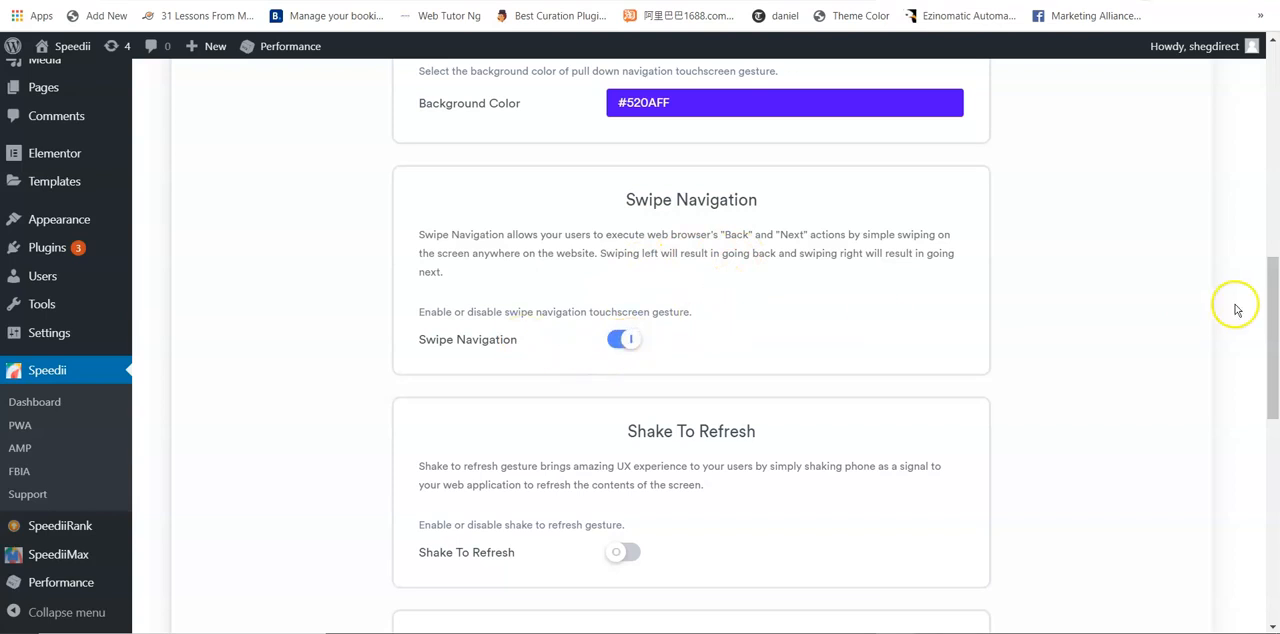
drag(1275, 304, 1276, 365)
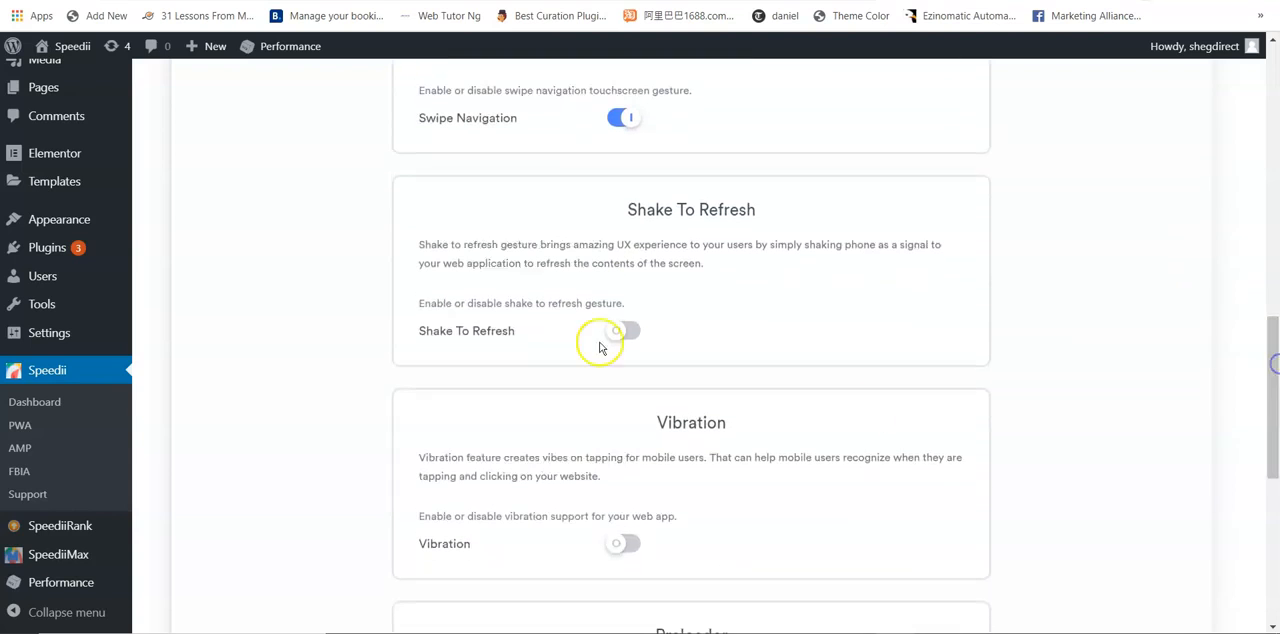
click(636, 337)
drag(1276, 383, 1276, 410)
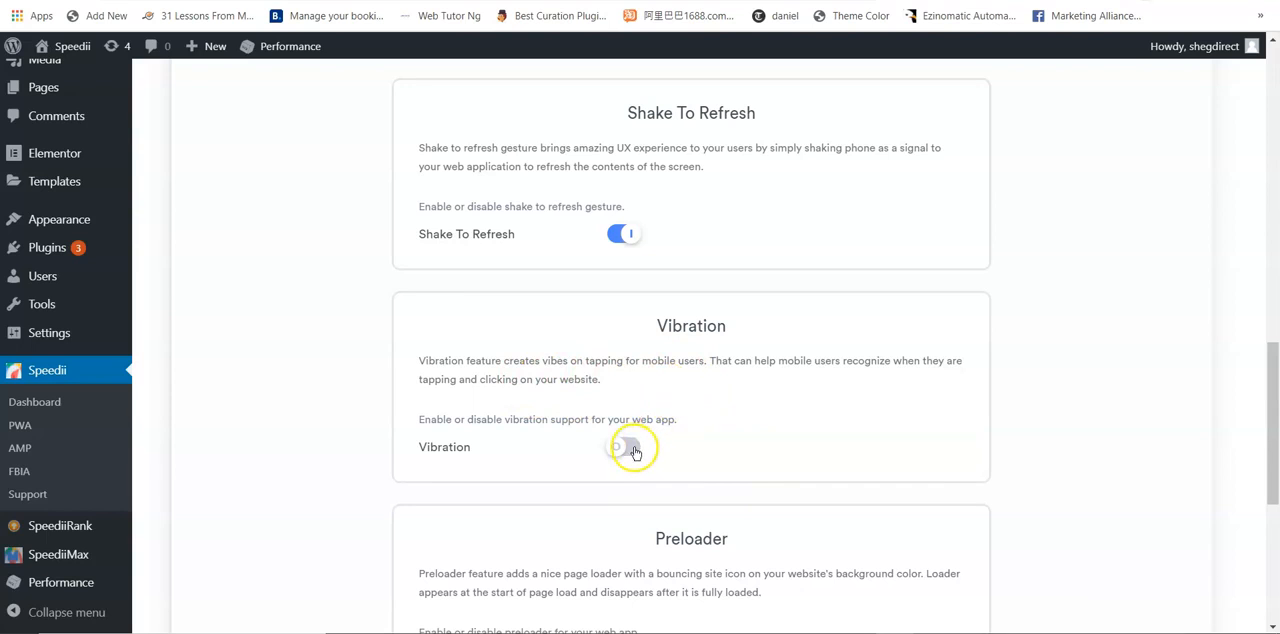
drag(1270, 423, 1275, 508)
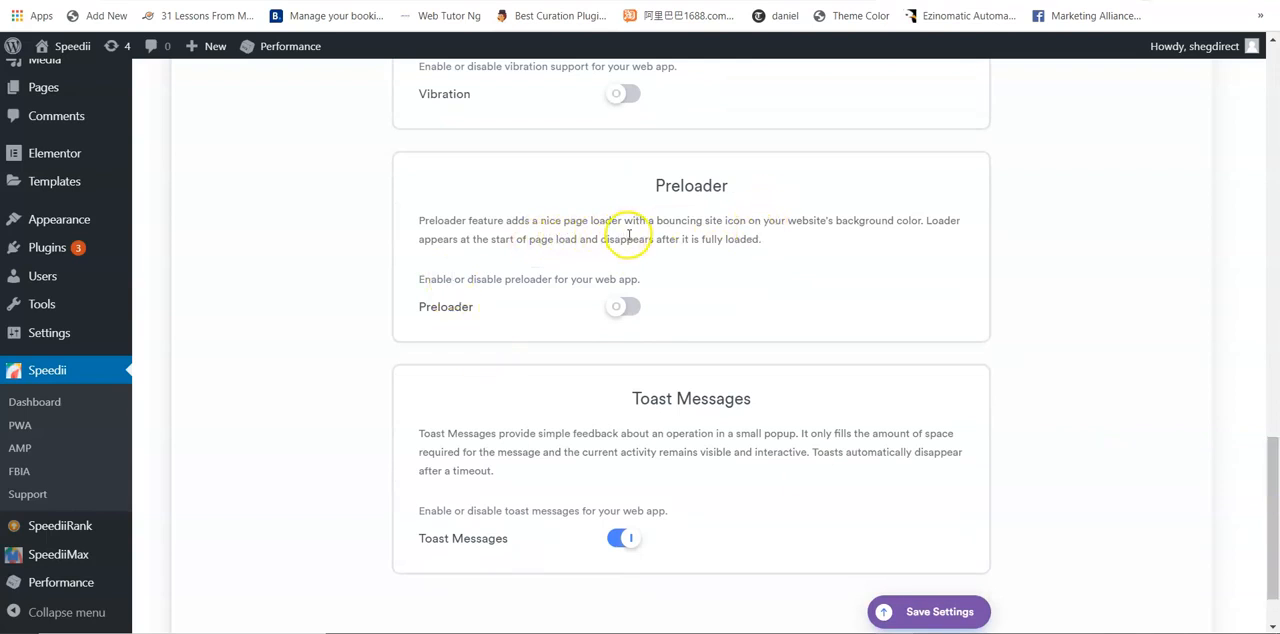
click(945, 613)
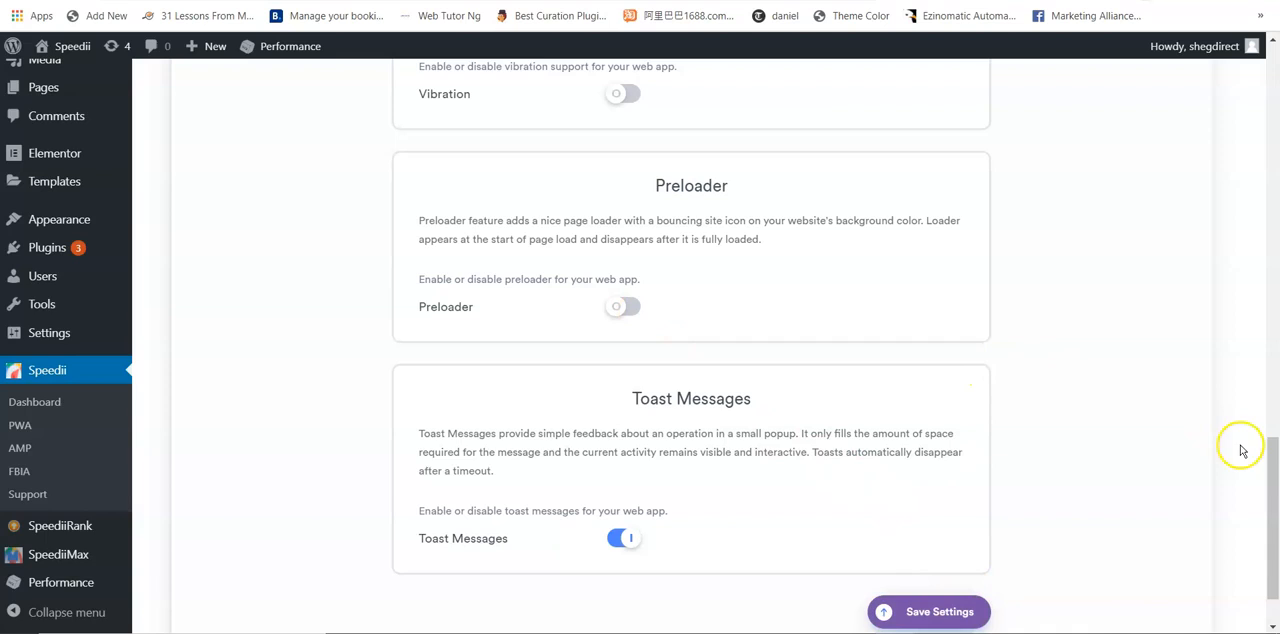
Step: Enable Cache And Minify, Optimize CSS Delivery and Optimize JS Delivery in the Optimizations settings
drag(1266, 462, 1251, 200)
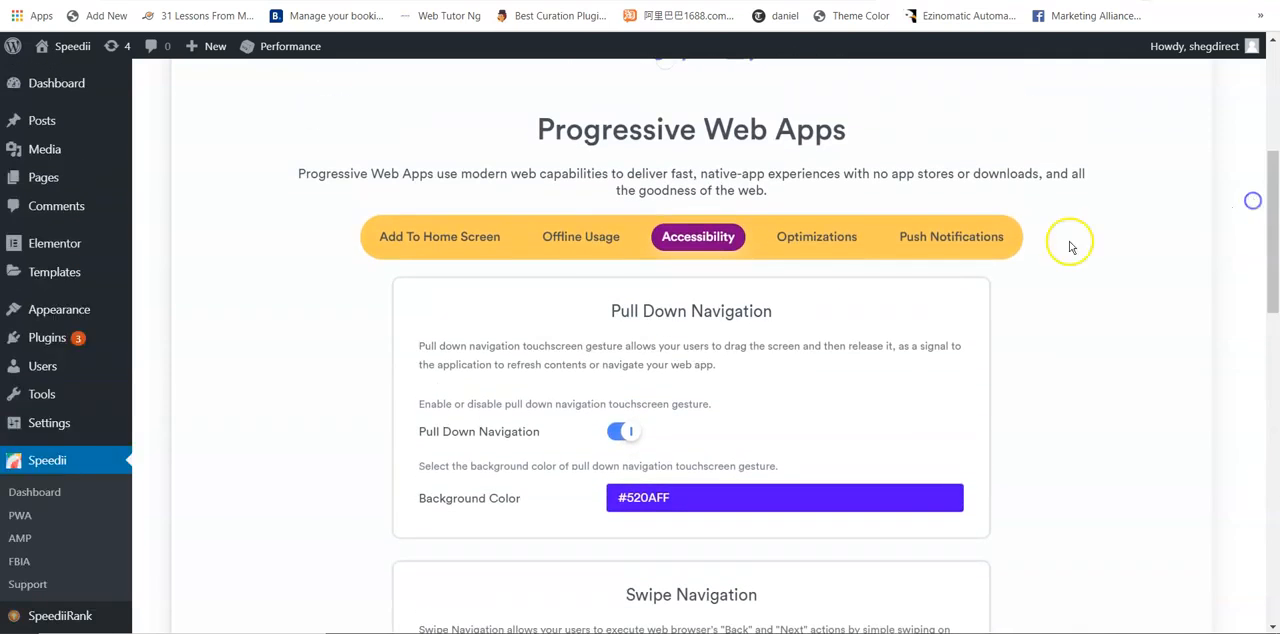
click(810, 244)
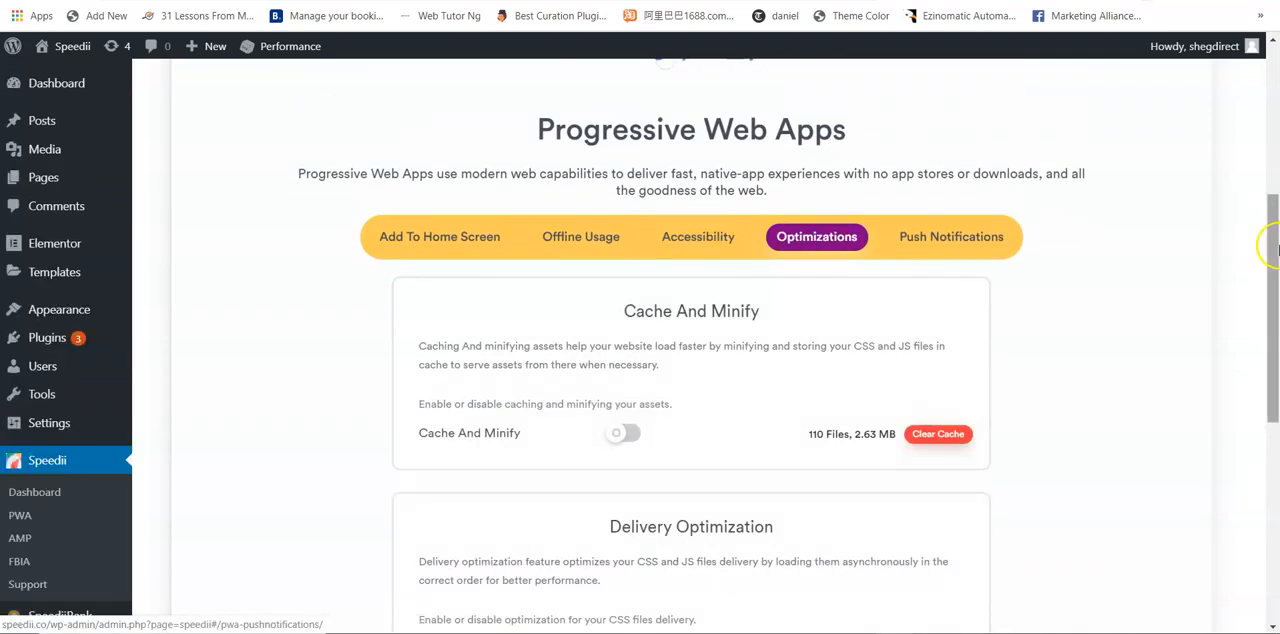
drag(1266, 243, 1275, 273)
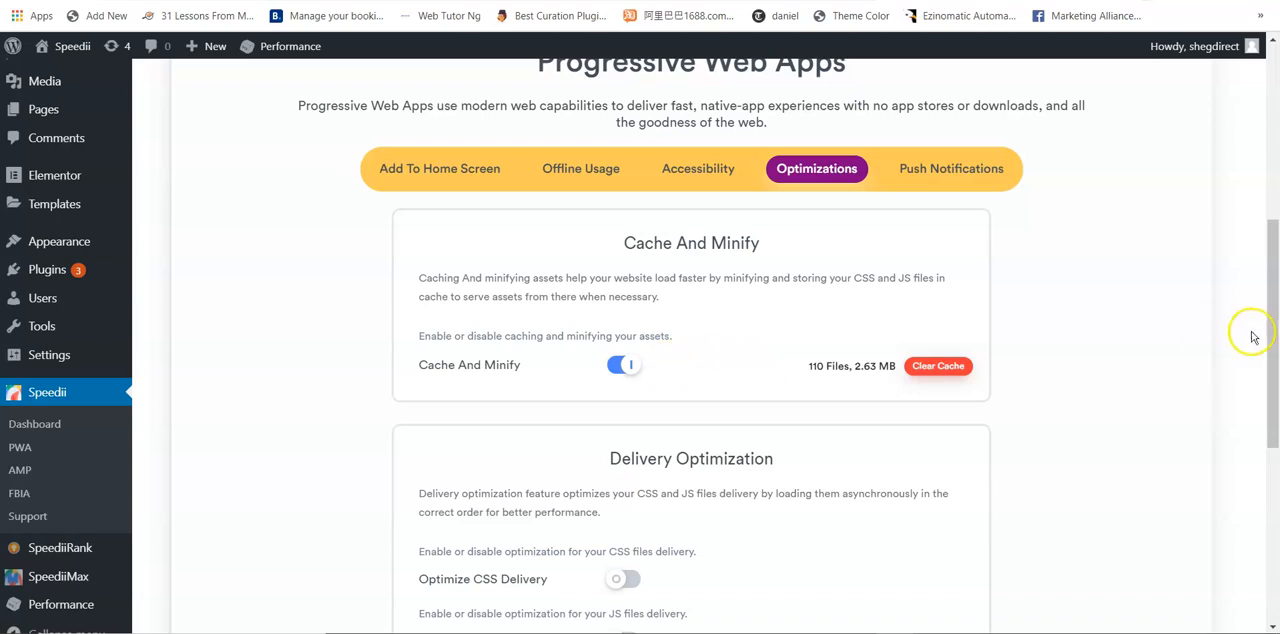
scroll(1275, 316, down, 2)
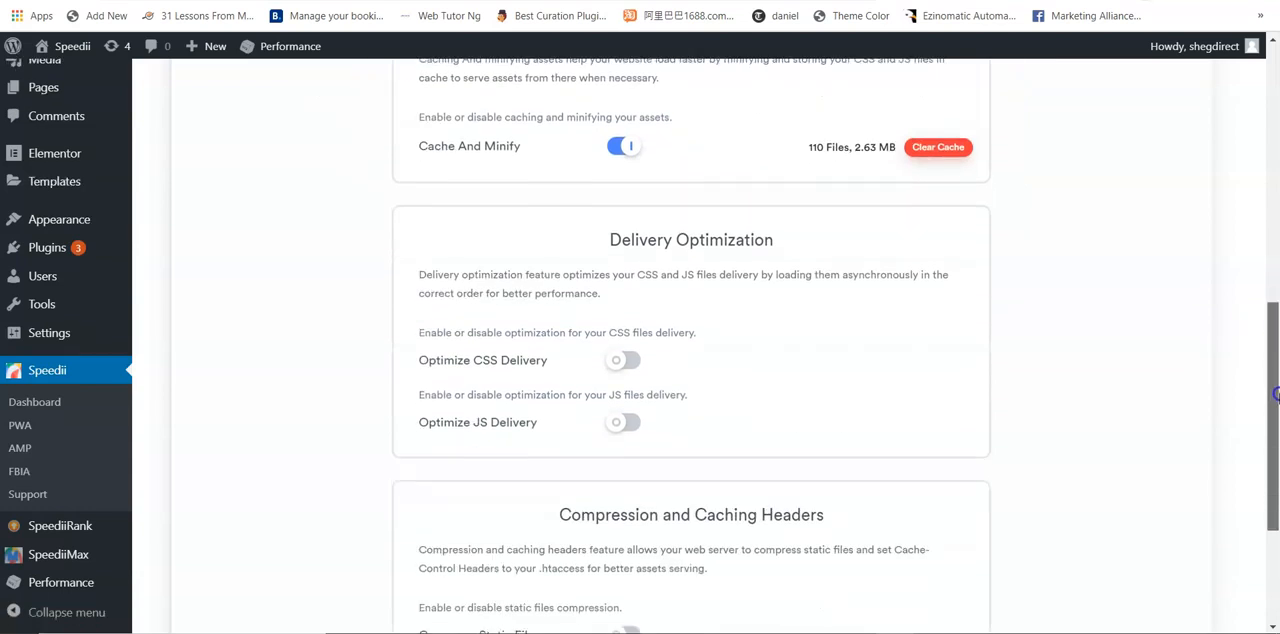
click(629, 360)
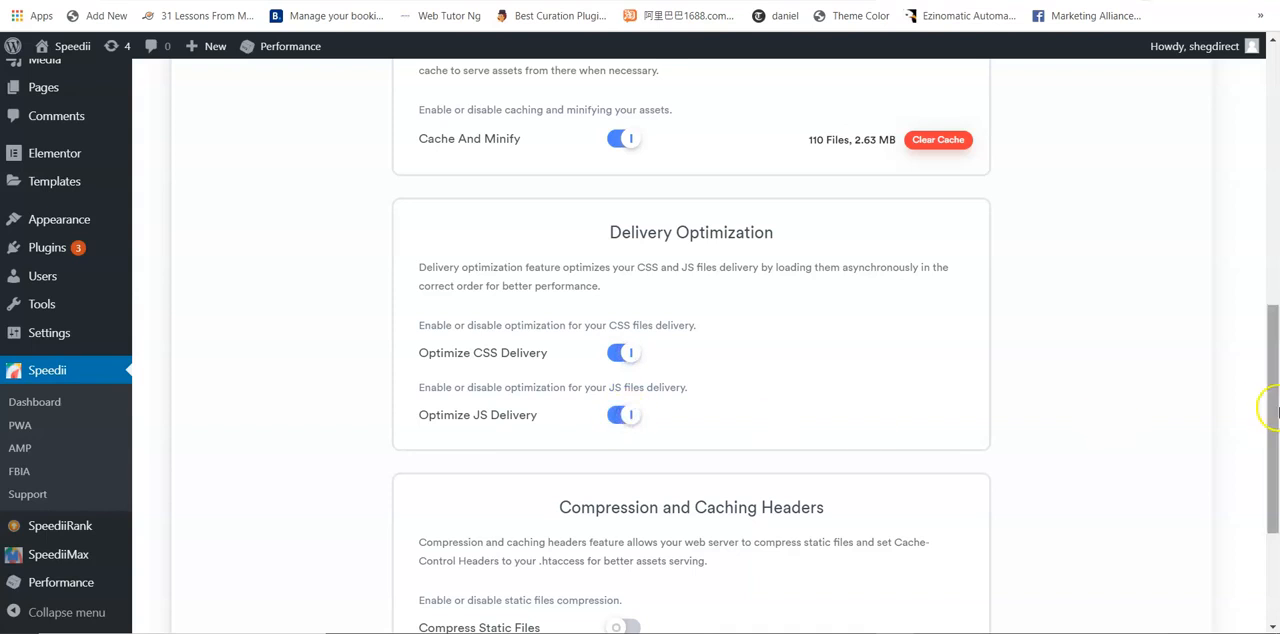
Step: Enable Compress Static Files and Set Caching Headers, and save the optimization settings
scroll(1270, 420, down, 2)
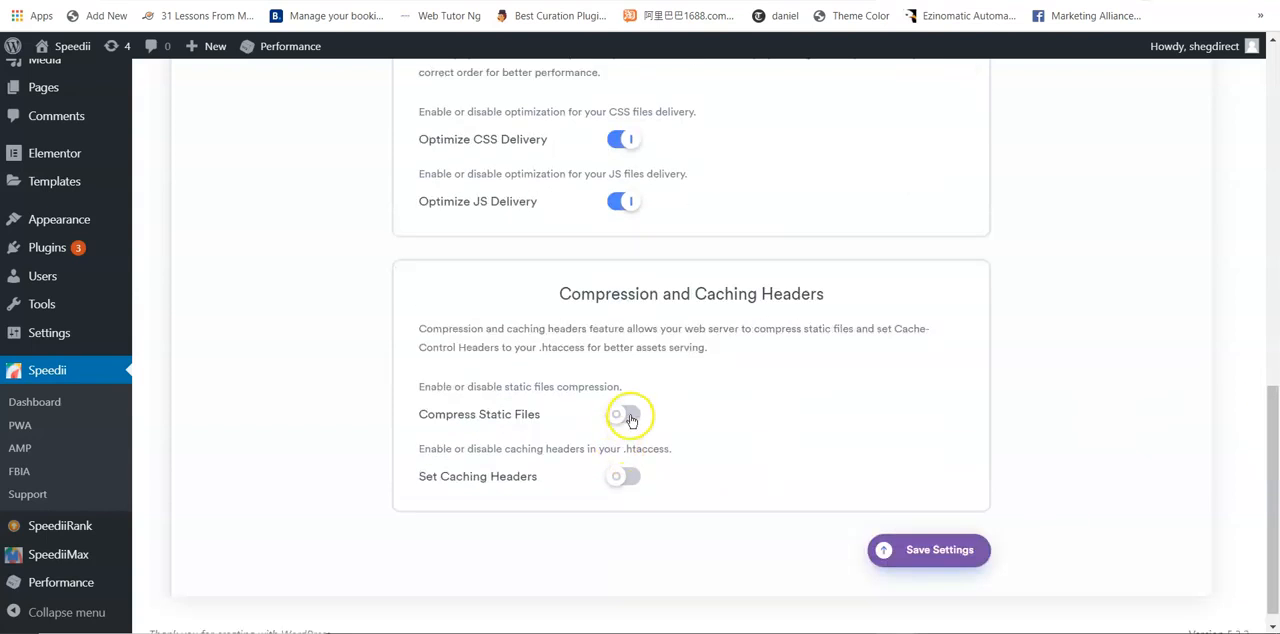
click(628, 477)
click(938, 549)
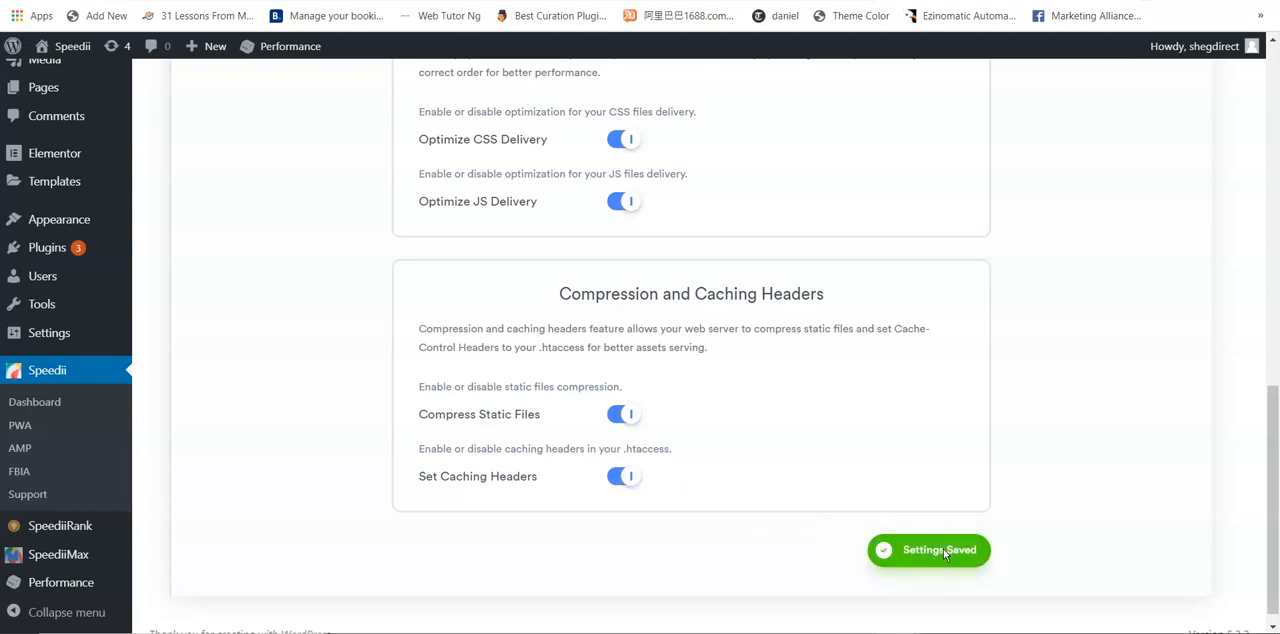
Step: Open the Push Notifications settings and review the Firebase credentials required for push messaging
drag(1268, 534, 1257, 257)
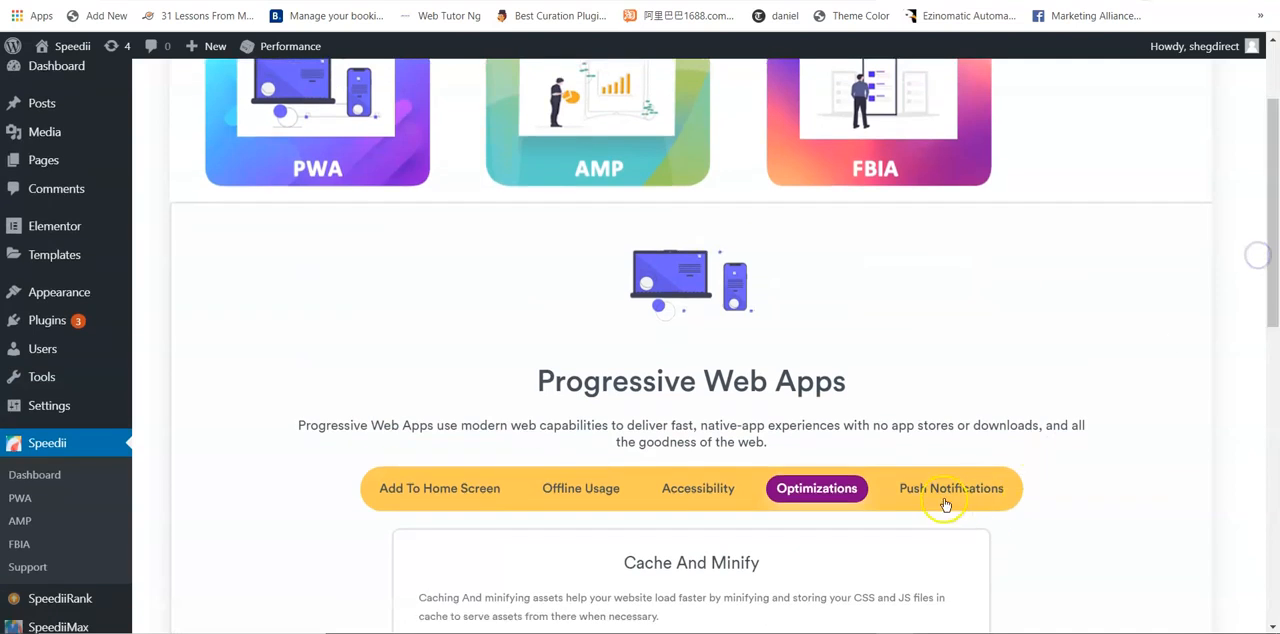
click(945, 500)
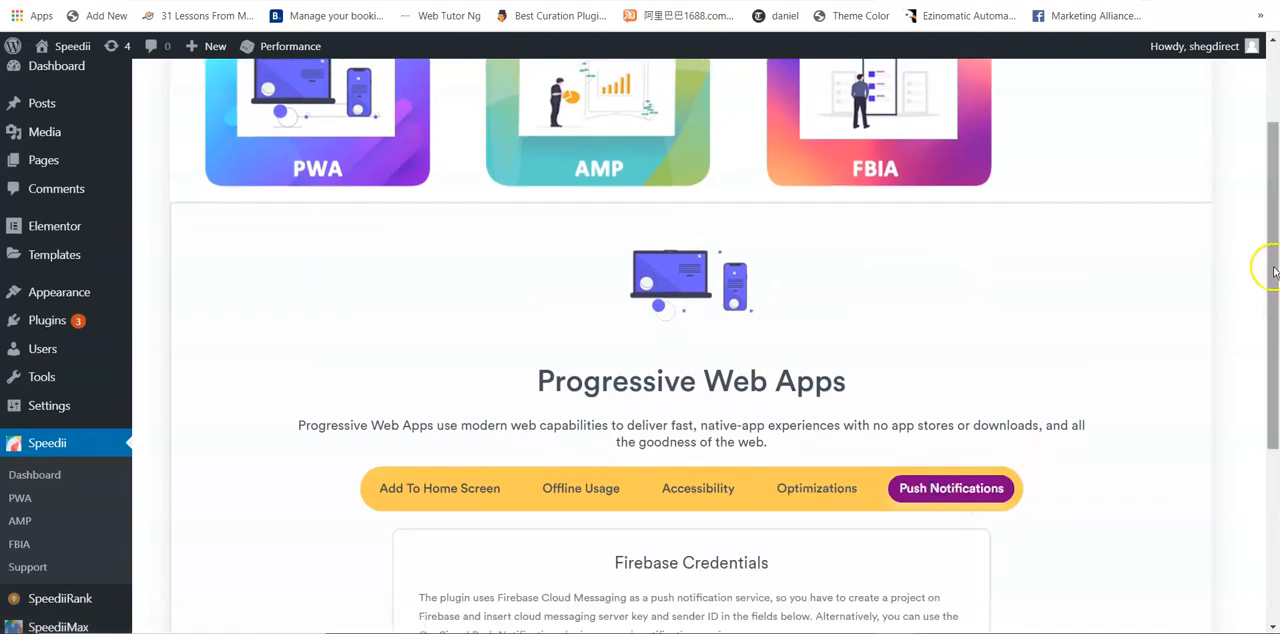
drag(1274, 314, 1276, 422)
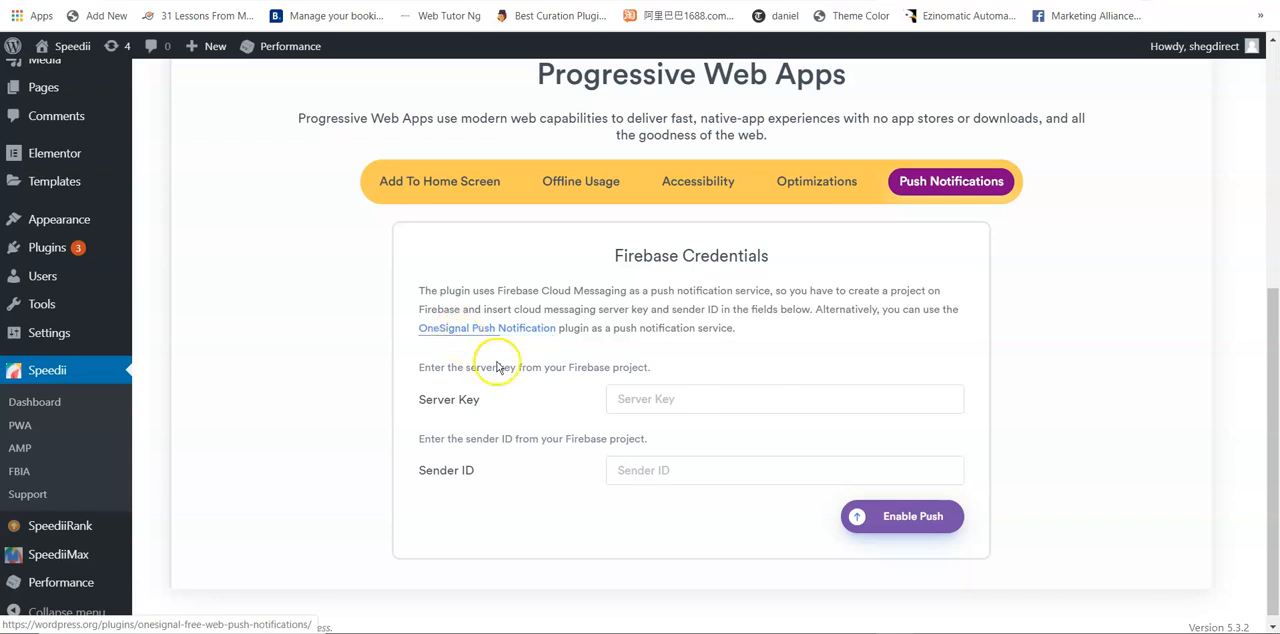
drag(1271, 414, 1265, 145)
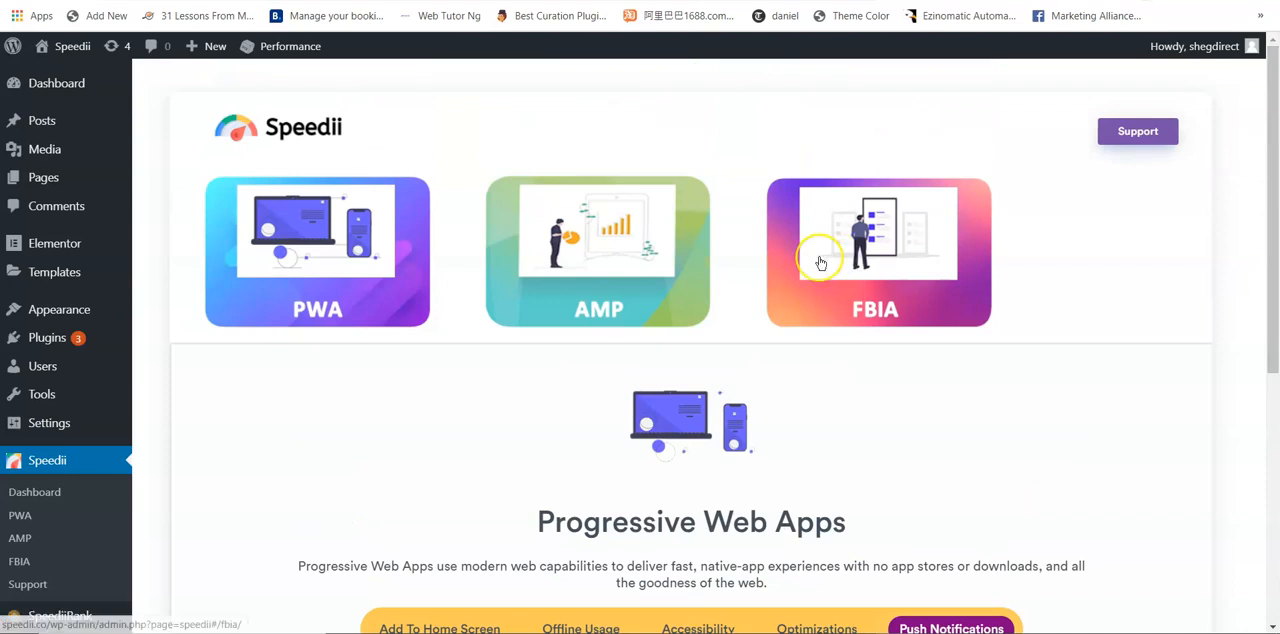
Step: Open the Google AMP general settings, set the AMP Mode to AMP-First and save the settings
click(586, 267)
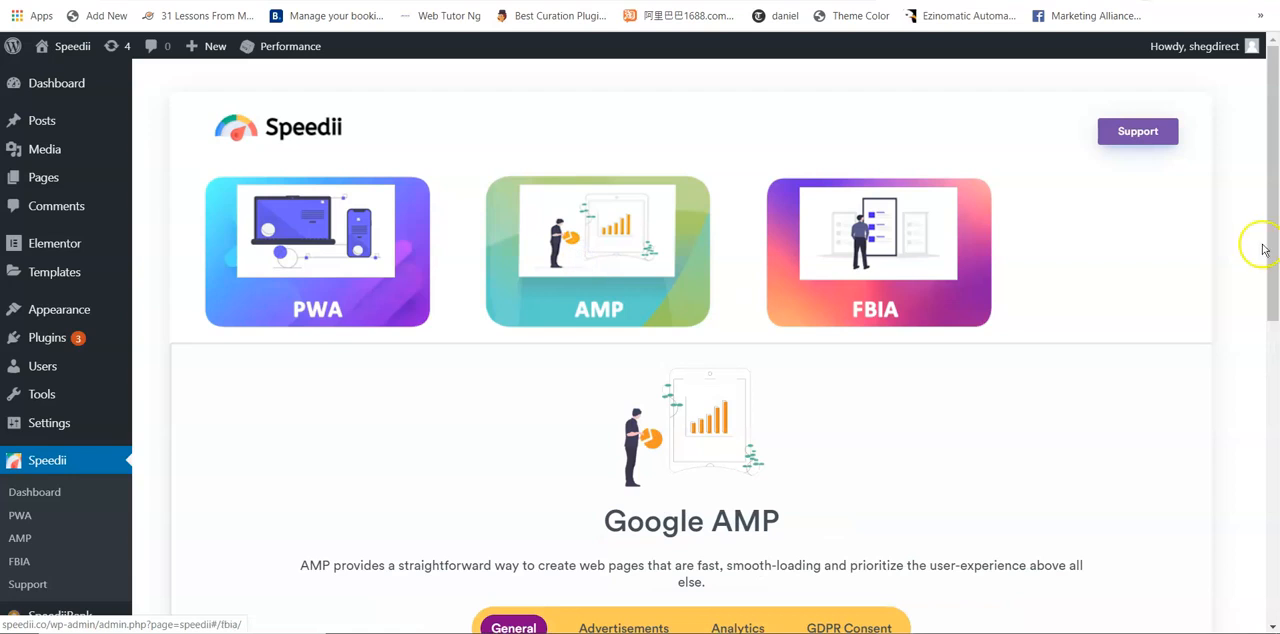
drag(1276, 157, 1276, 297)
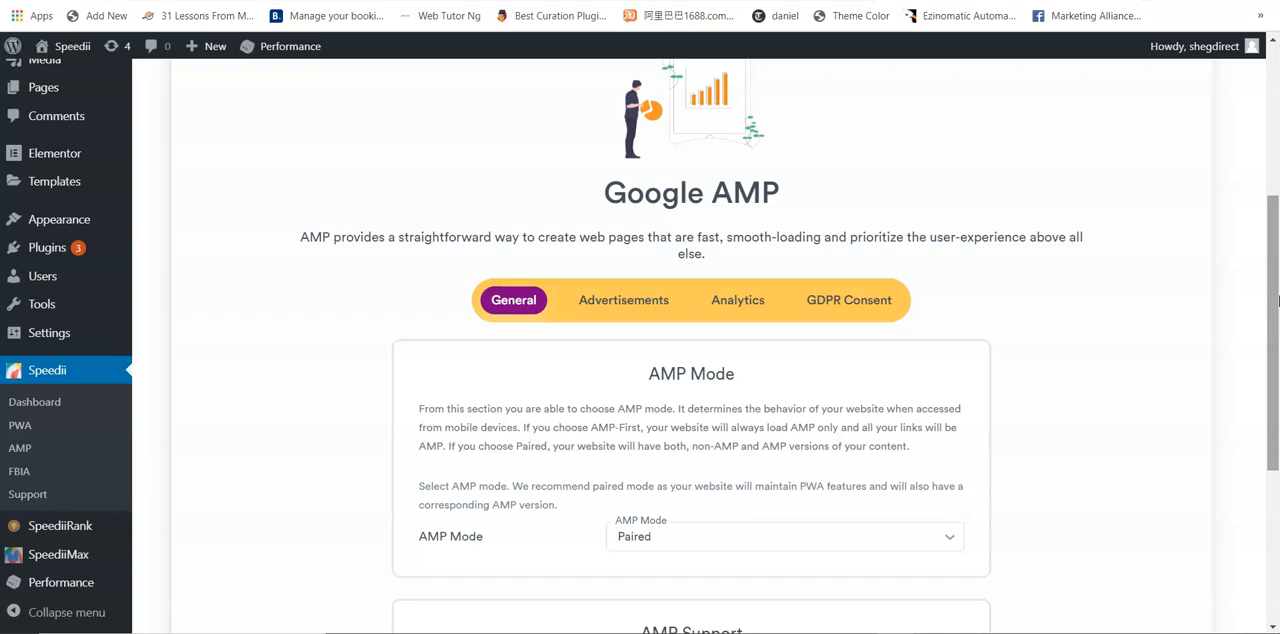
drag(1276, 280, 1276, 357)
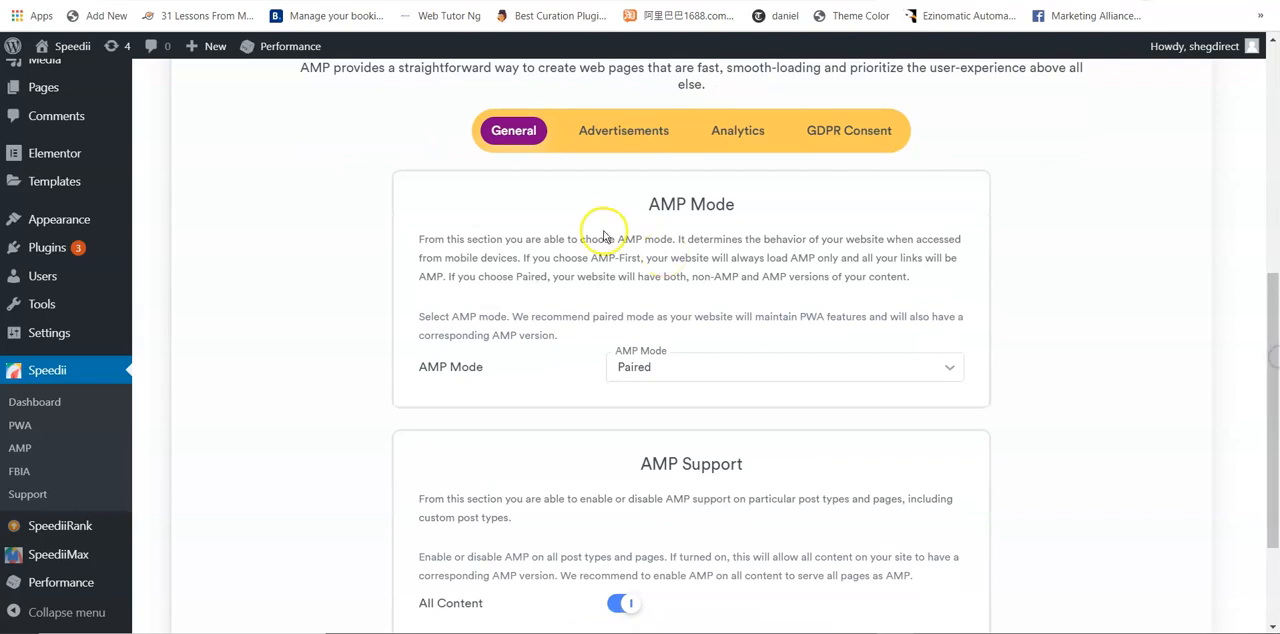
click(729, 366)
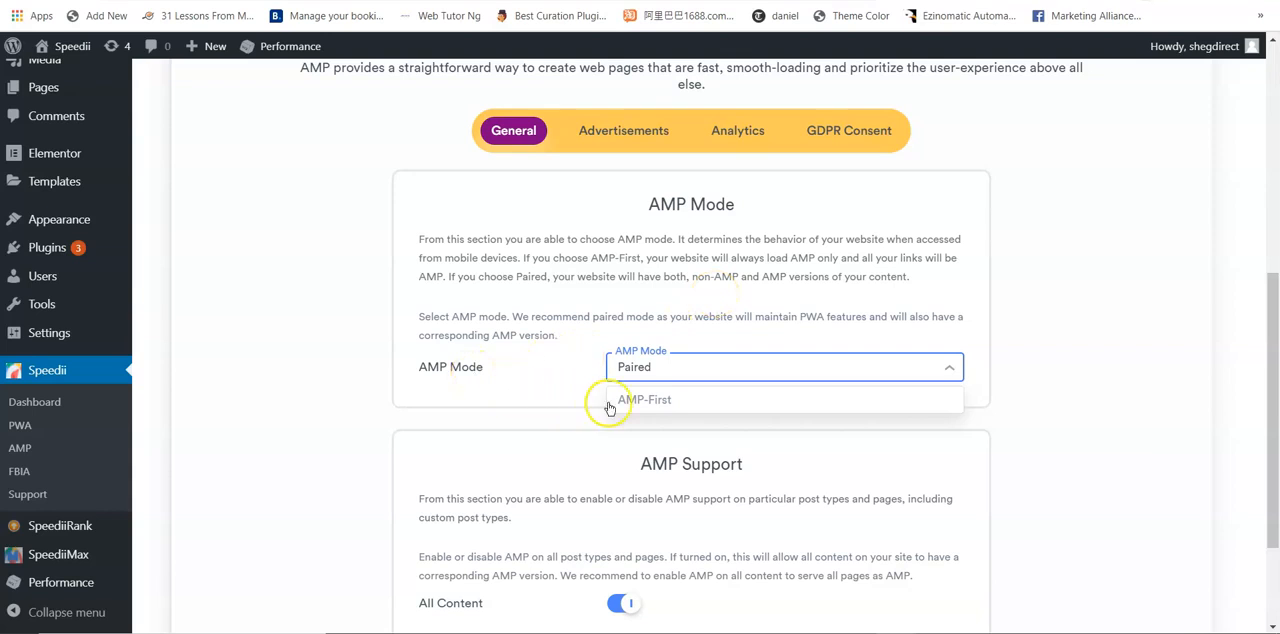
click(655, 405)
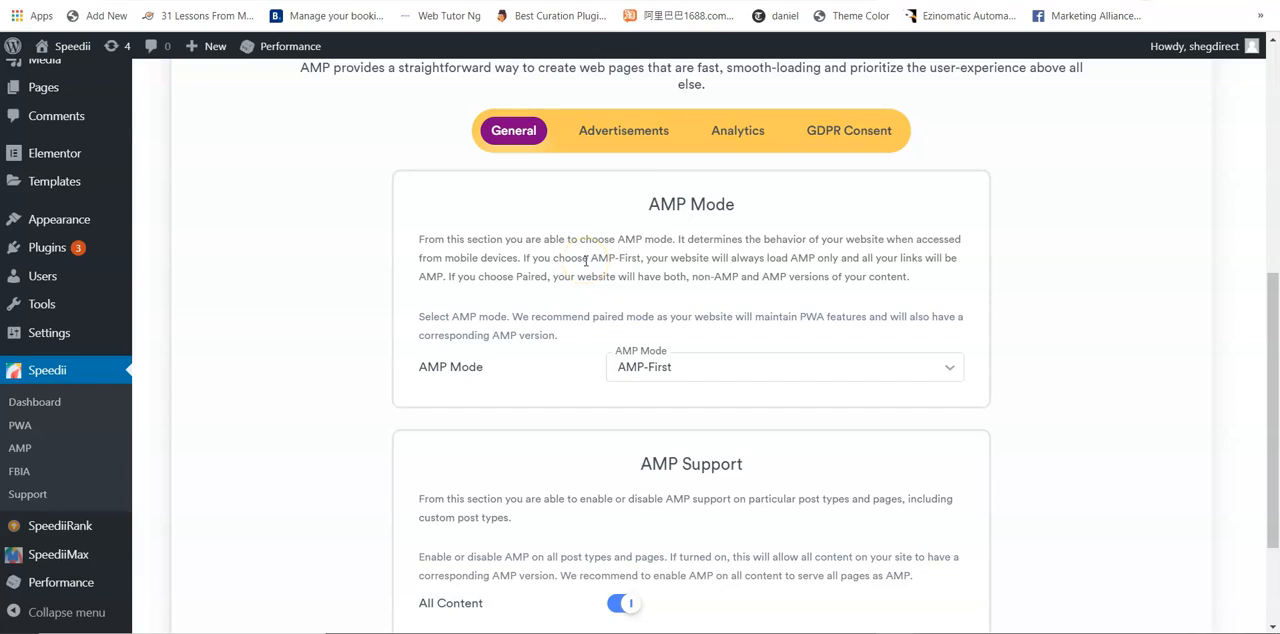
click(678, 366)
click(655, 402)
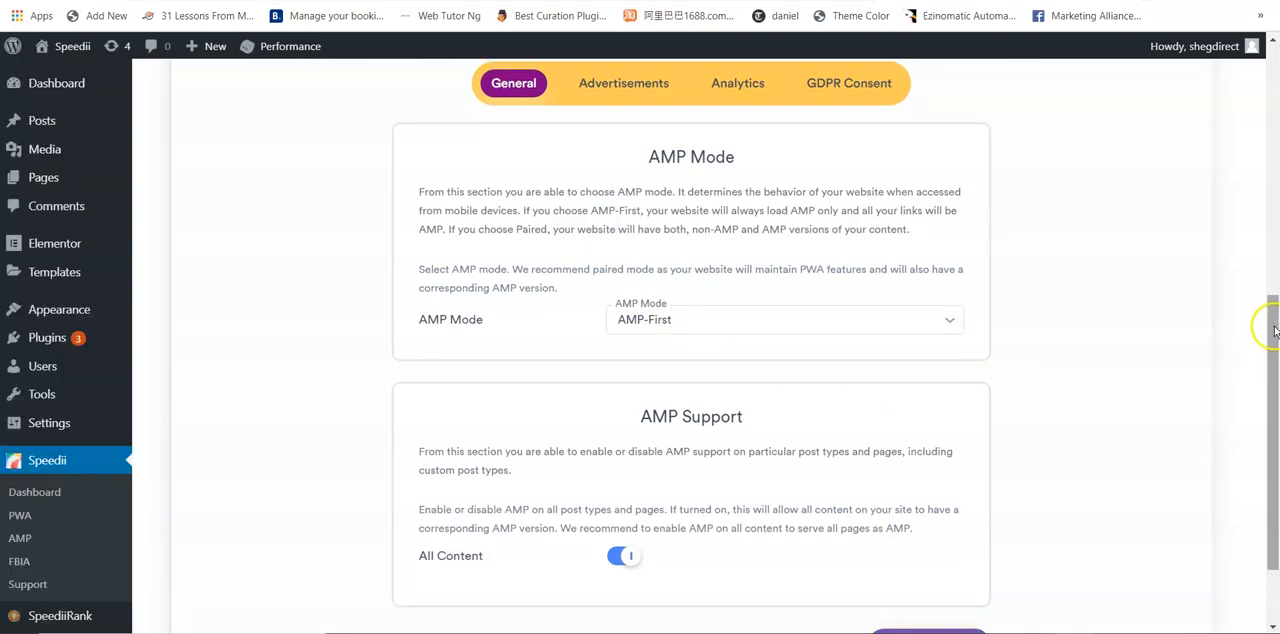
scroll(1274, 332, down, 2)
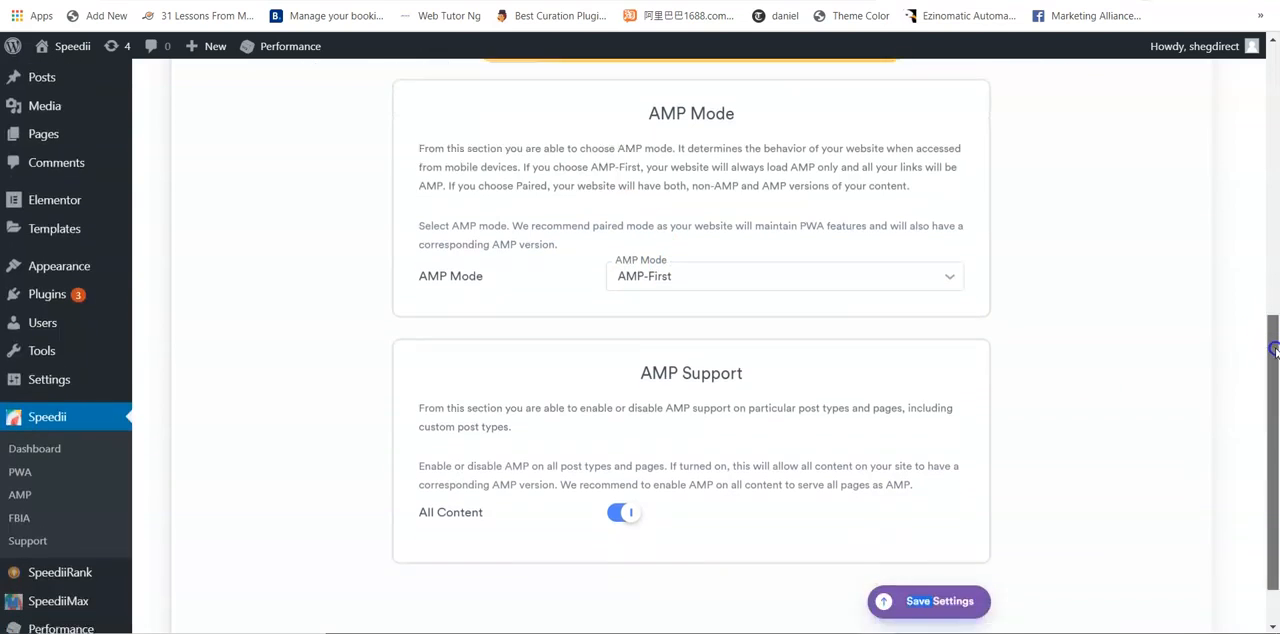
click(985, 550)
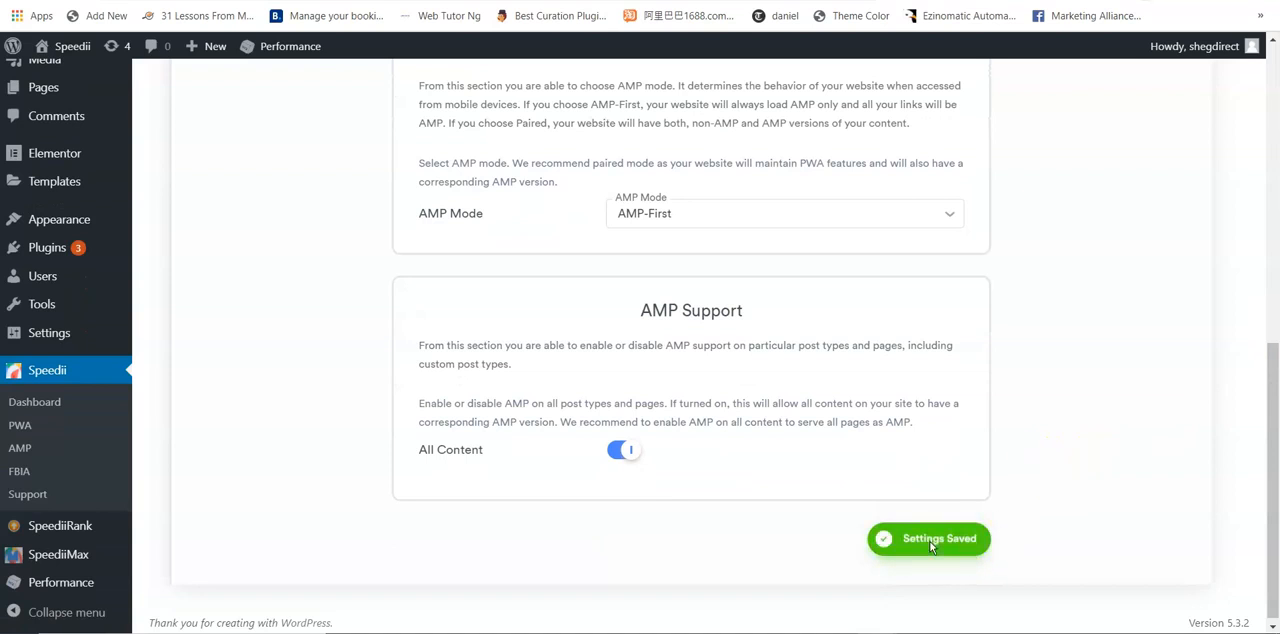
Step: Open the AMP Advertisements settings and enable AdSense Auto Ads
drag(1270, 445, 1275, 233)
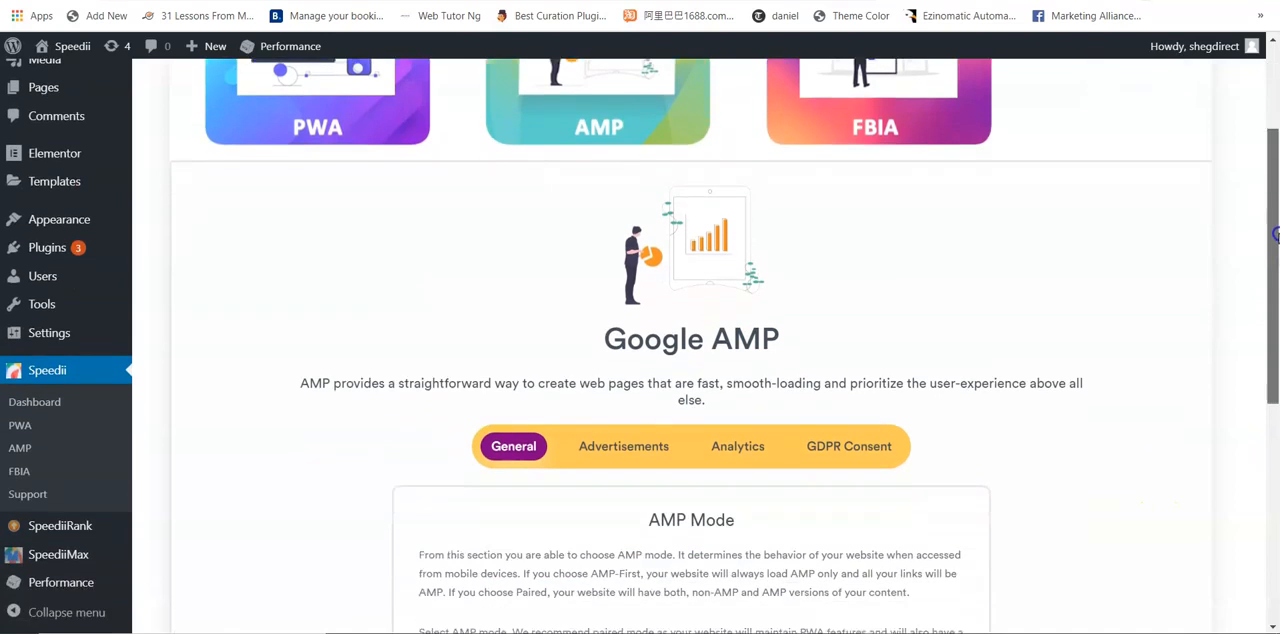
click(624, 450)
drag(1270, 178, 1274, 229)
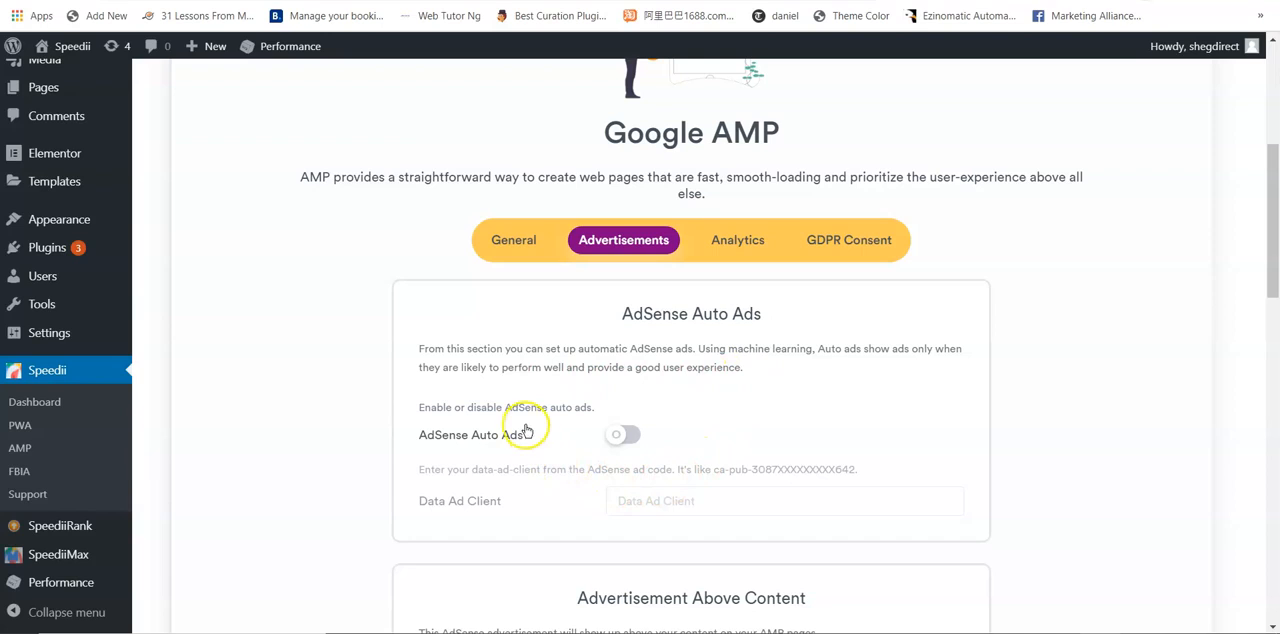
click(626, 437)
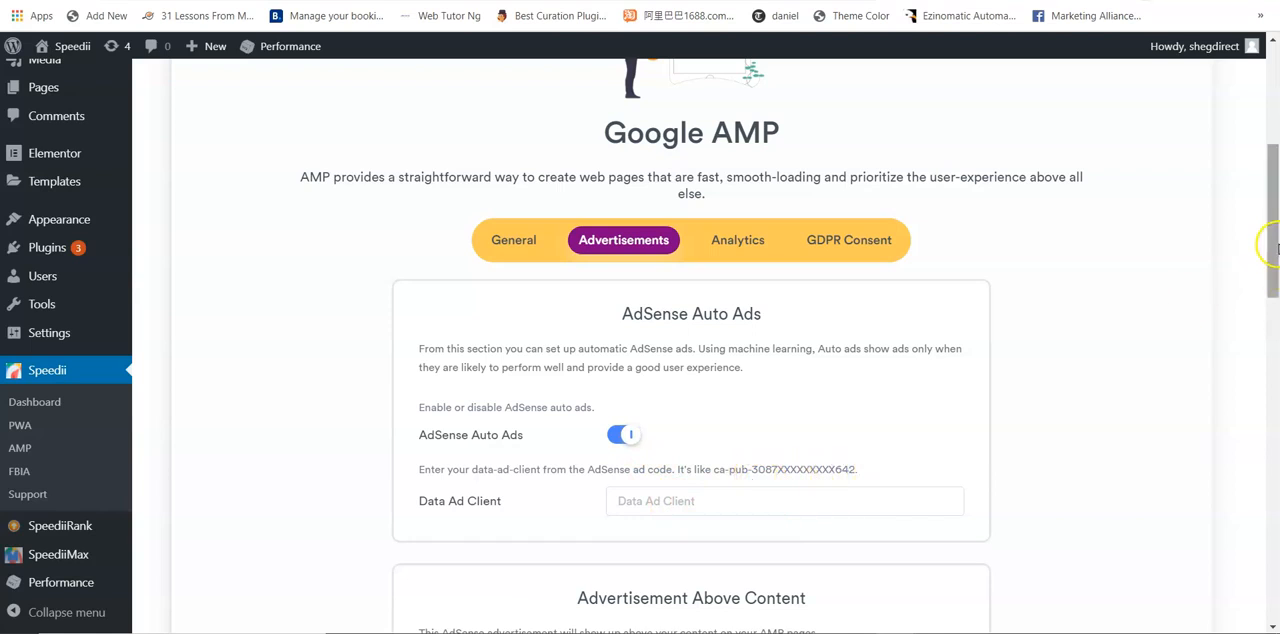
Step: Enable Ad Above Content with the Responsive ad size, and review the options for ads inside and below the content
drag(1274, 232, 1275, 336)
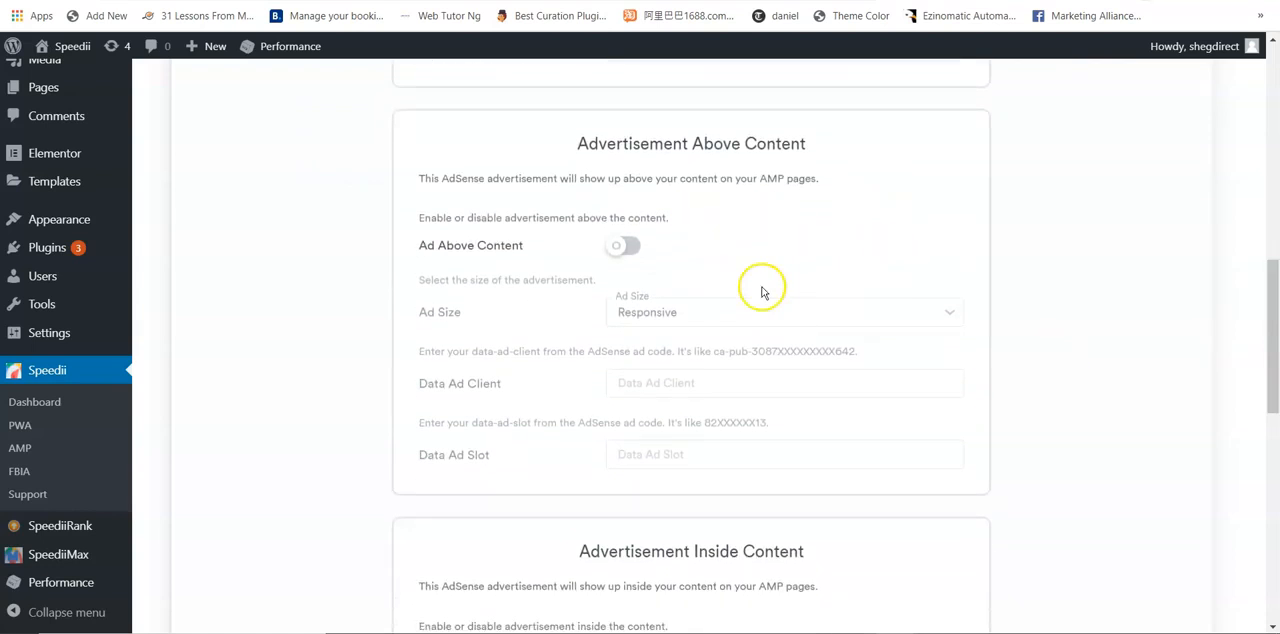
click(627, 248)
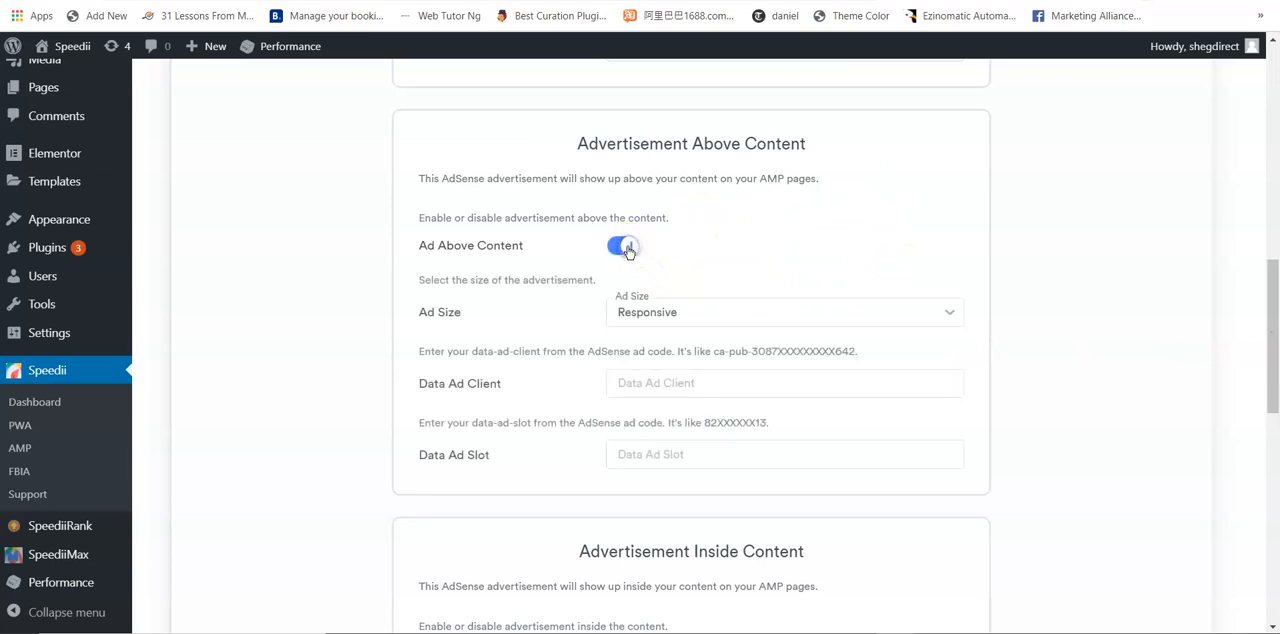
click(627, 248)
click(638, 252)
click(680, 313)
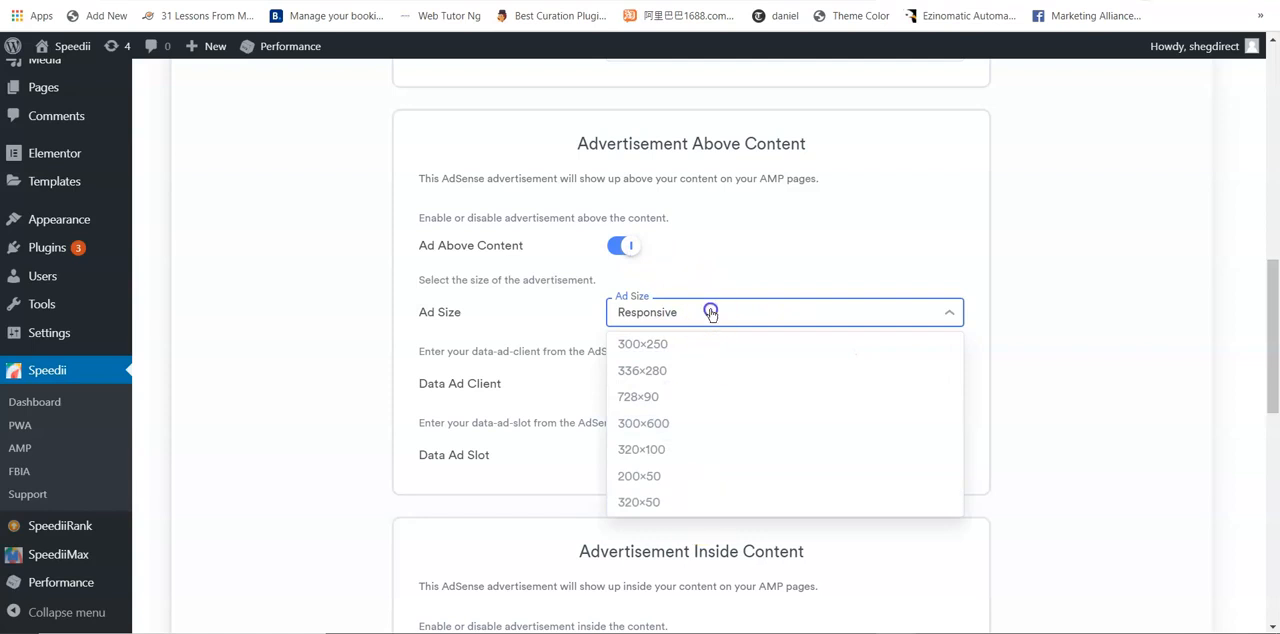
click(710, 312)
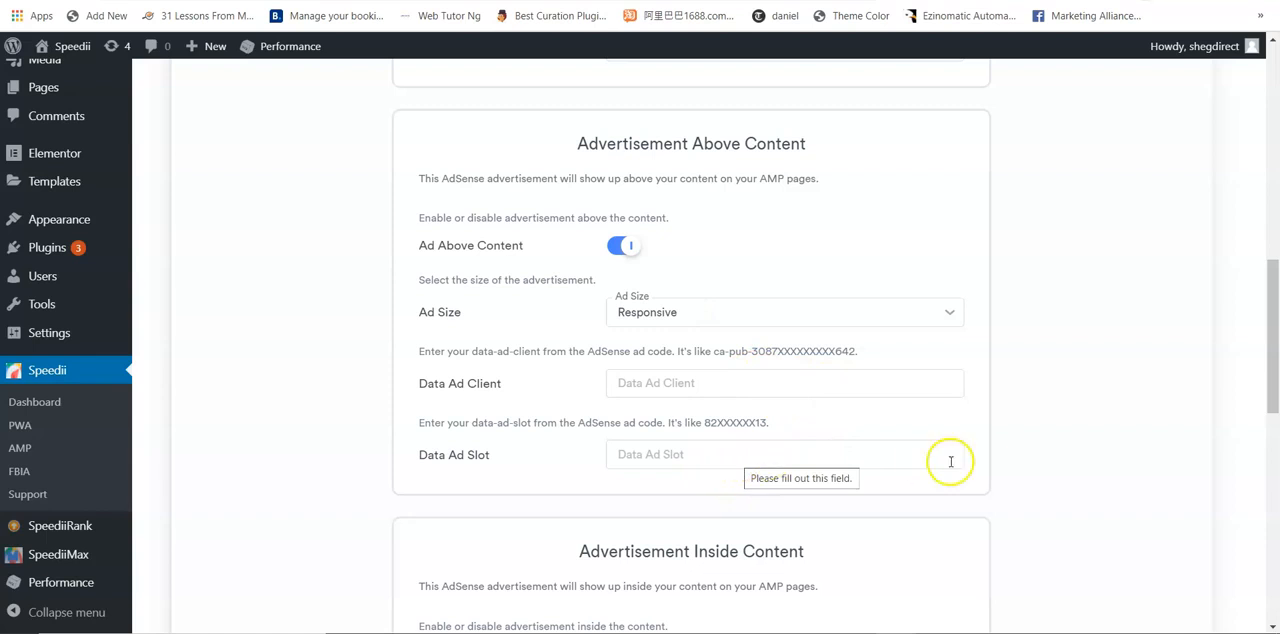
drag(1266, 366, 1275, 469)
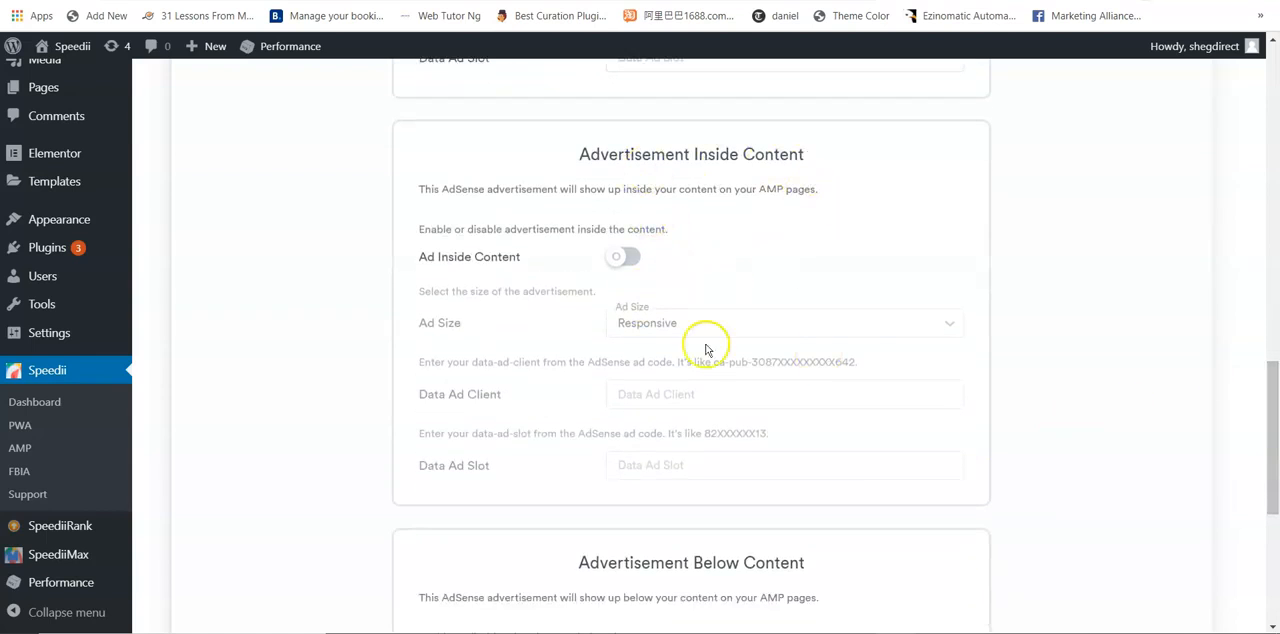
drag(1276, 434, 1273, 515)
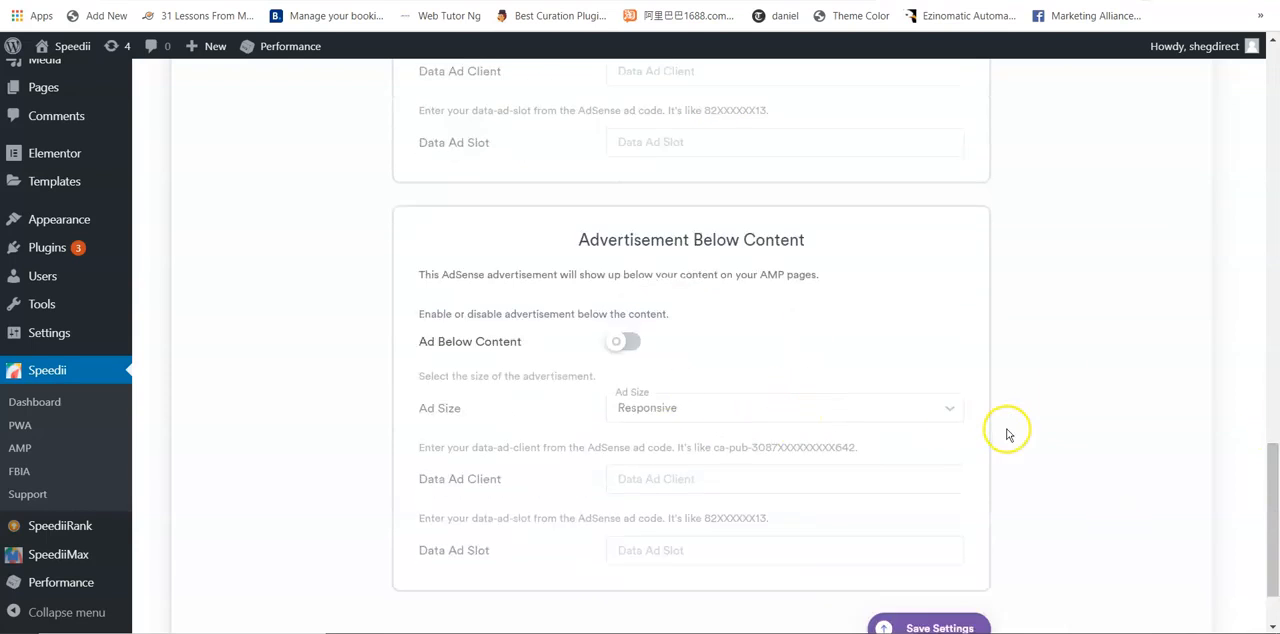
drag(1266, 457, 1268, 480)
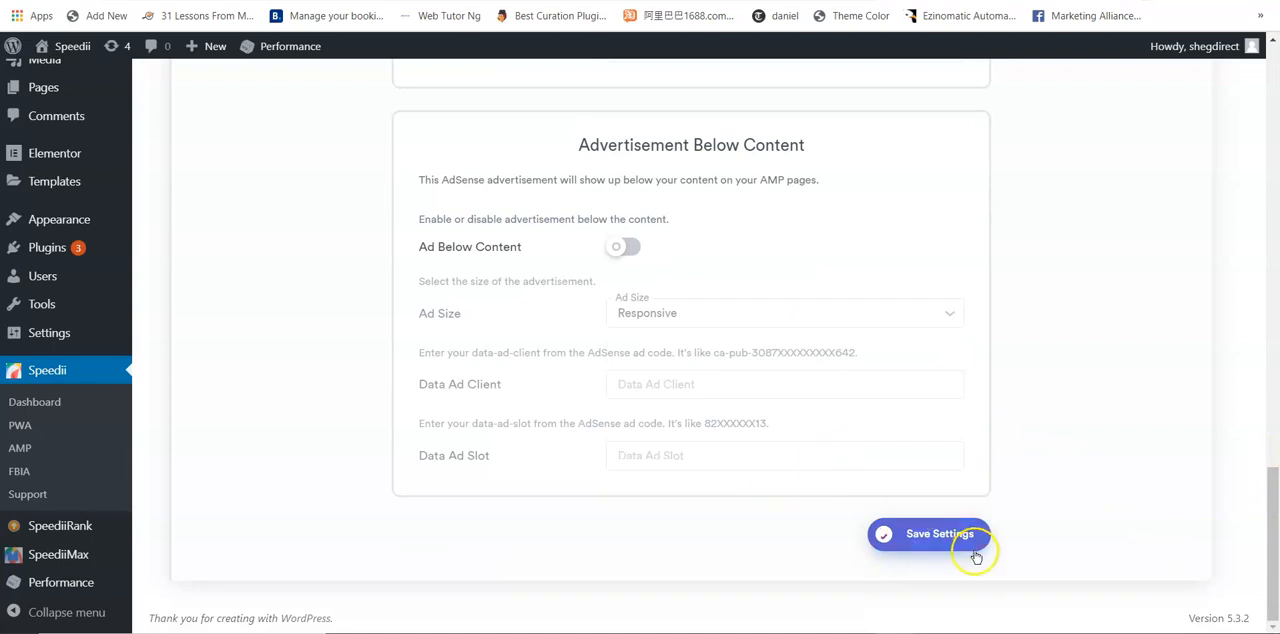
Step: Examine the AMP Analytics options for Google Analytics and Facebook Pixel, and the Cookie Notice options under GDPR Consent
drag(1275, 540, 1266, 197)
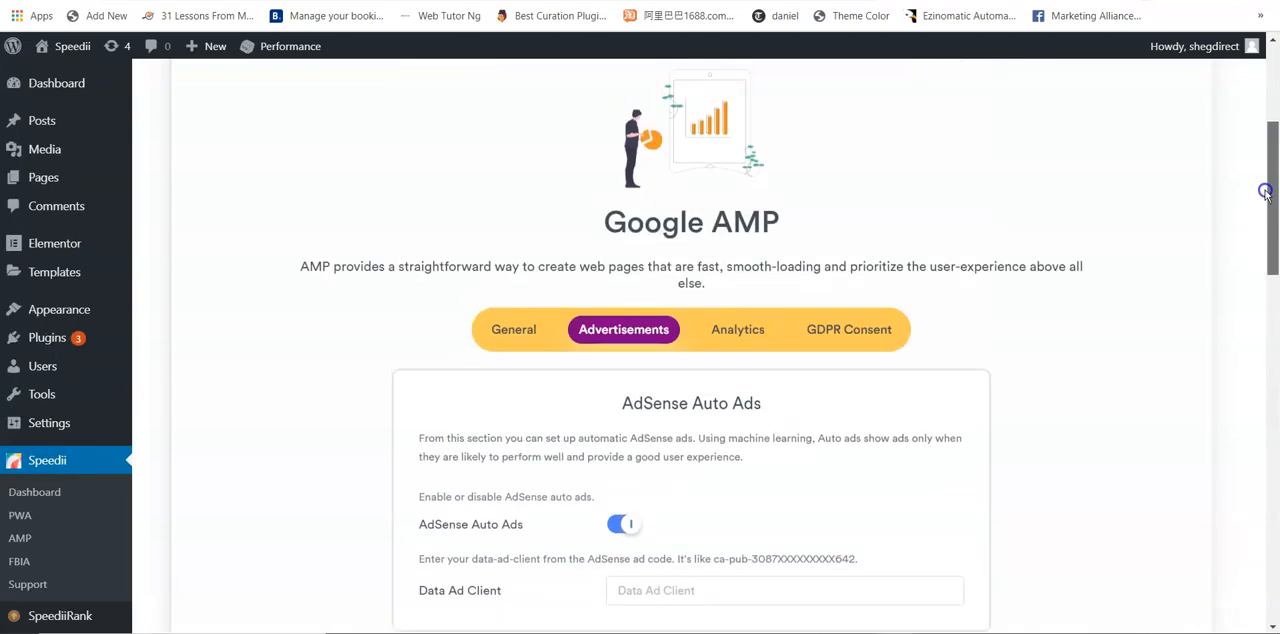
click(742, 331)
drag(1273, 163, 1274, 191)
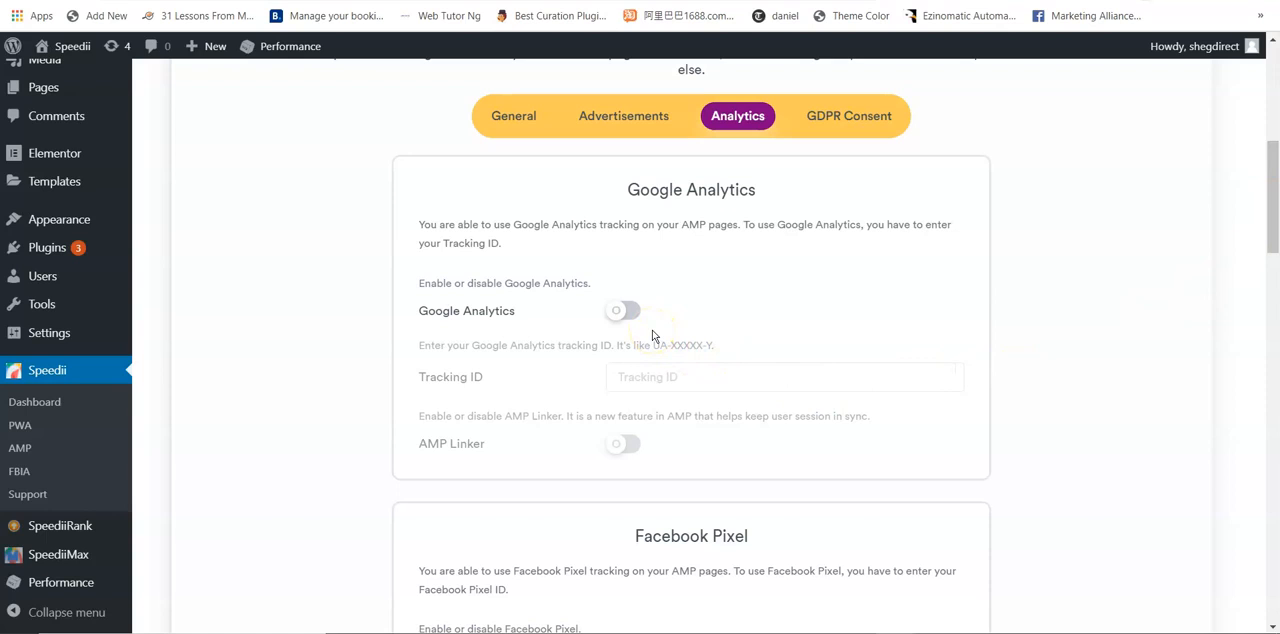
drag(1273, 230, 1273, 290)
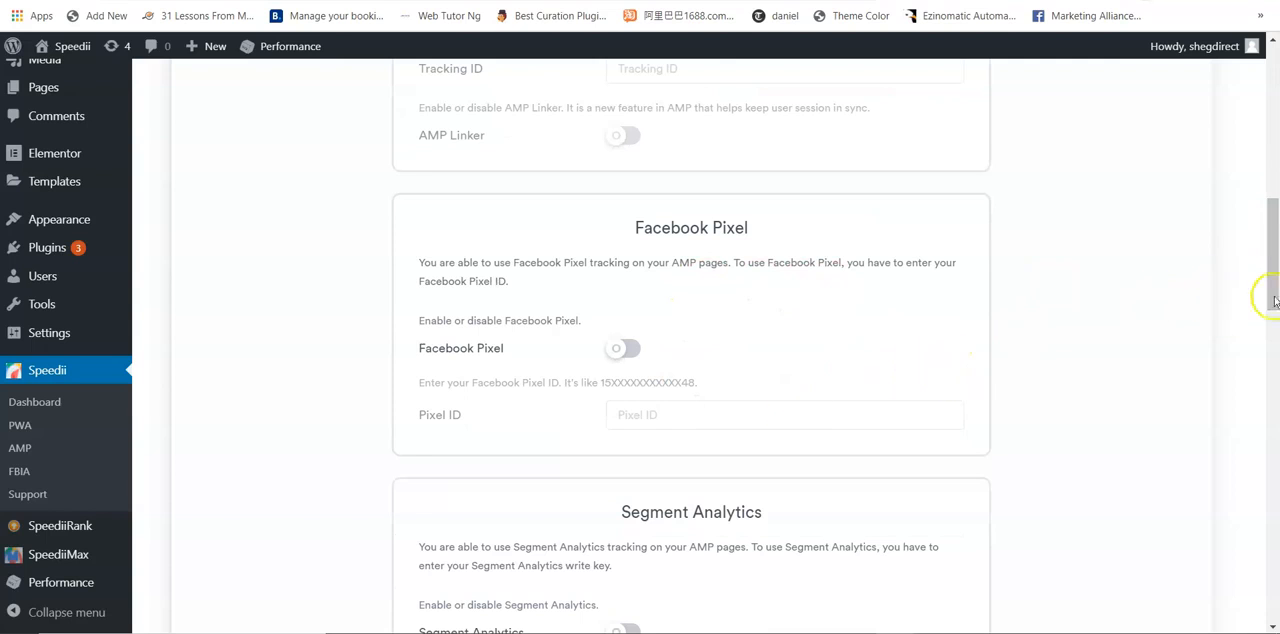
drag(1268, 266, 1260, 177)
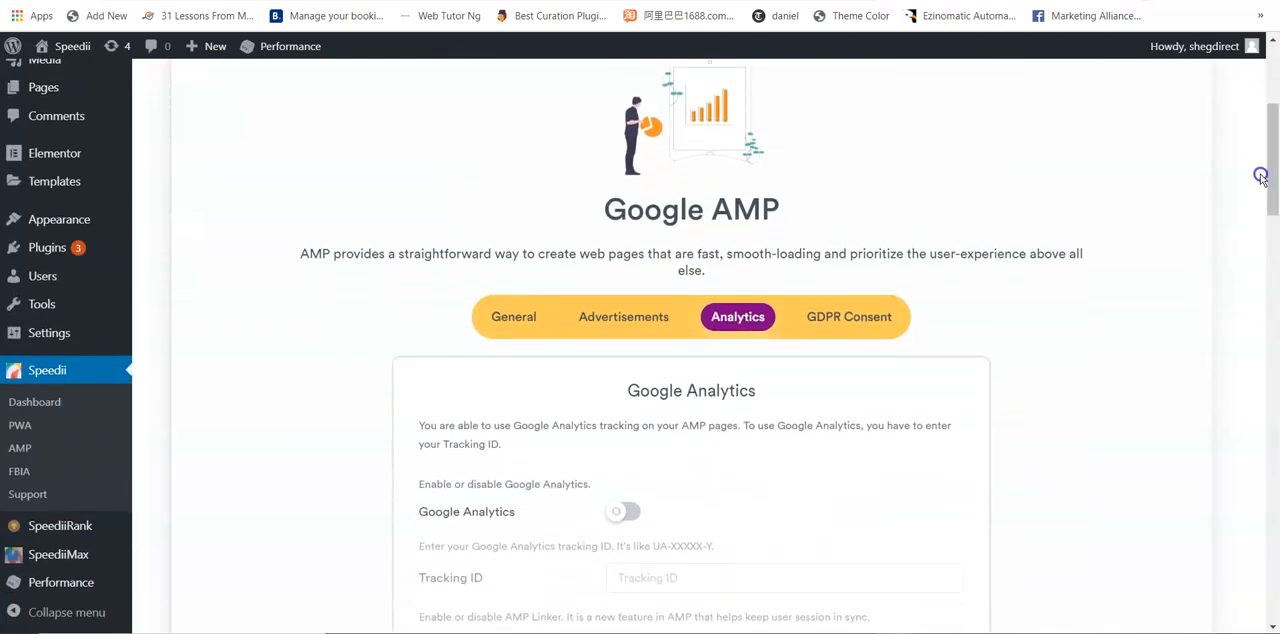
click(838, 318)
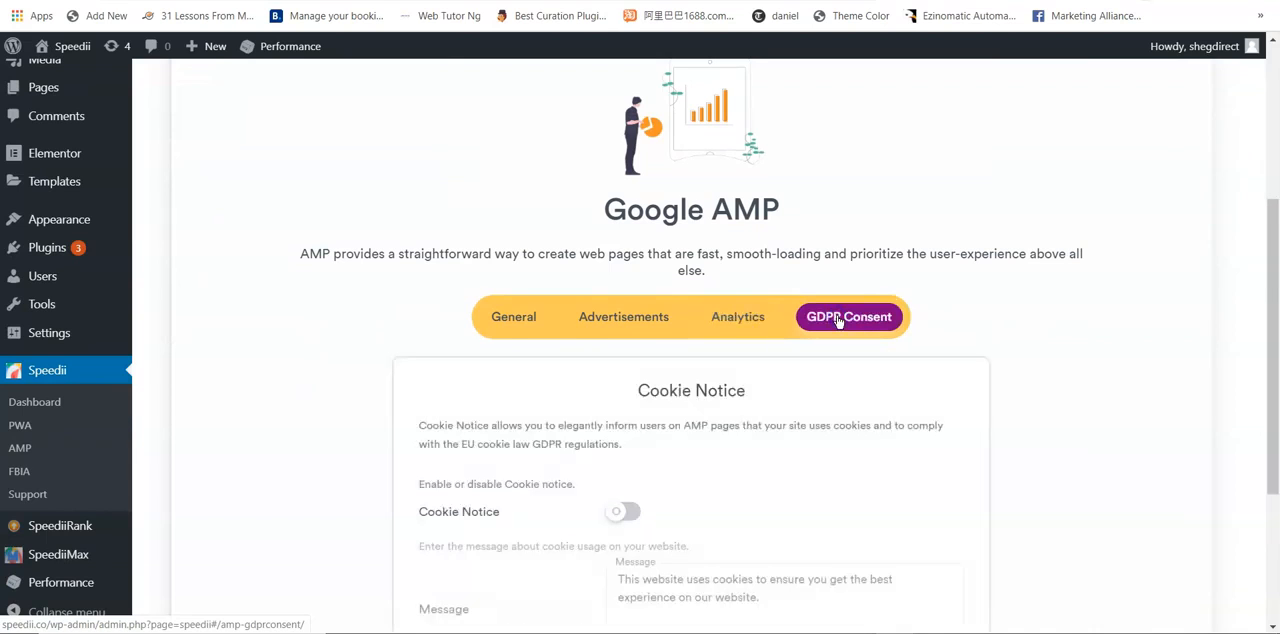
drag(1271, 223, 1275, 334)
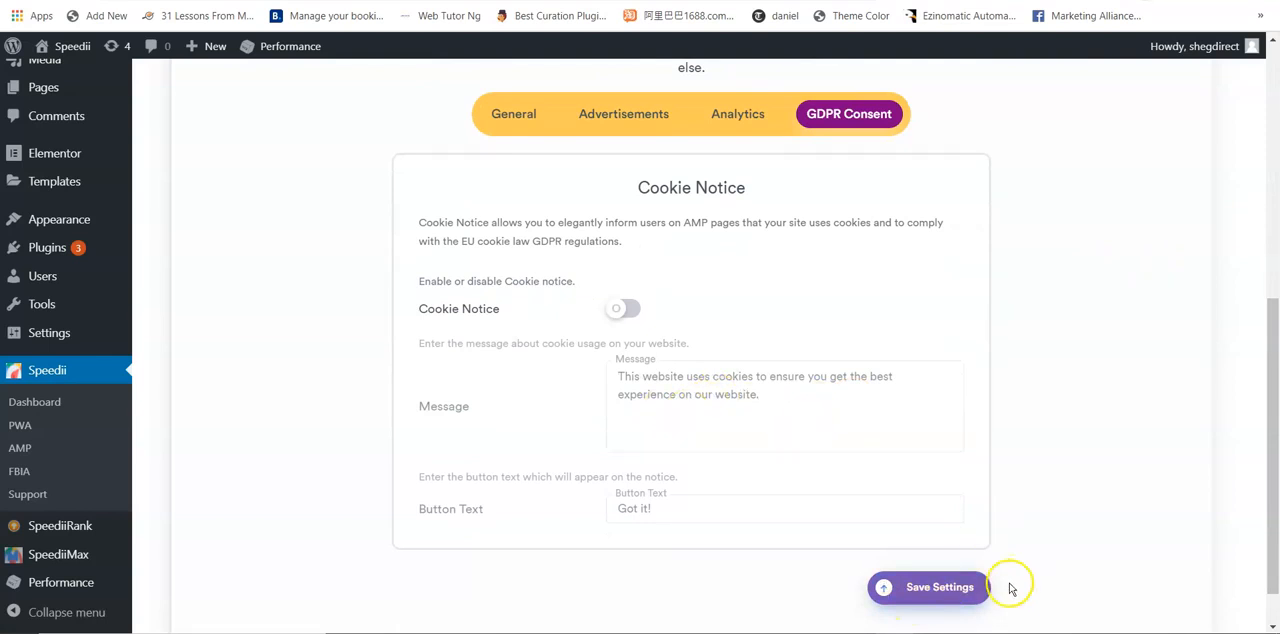
Step: Open the Facebook Instant Articles general settings, add Posts to the supported post types and save the settings
drag(1268, 466, 1271, 261)
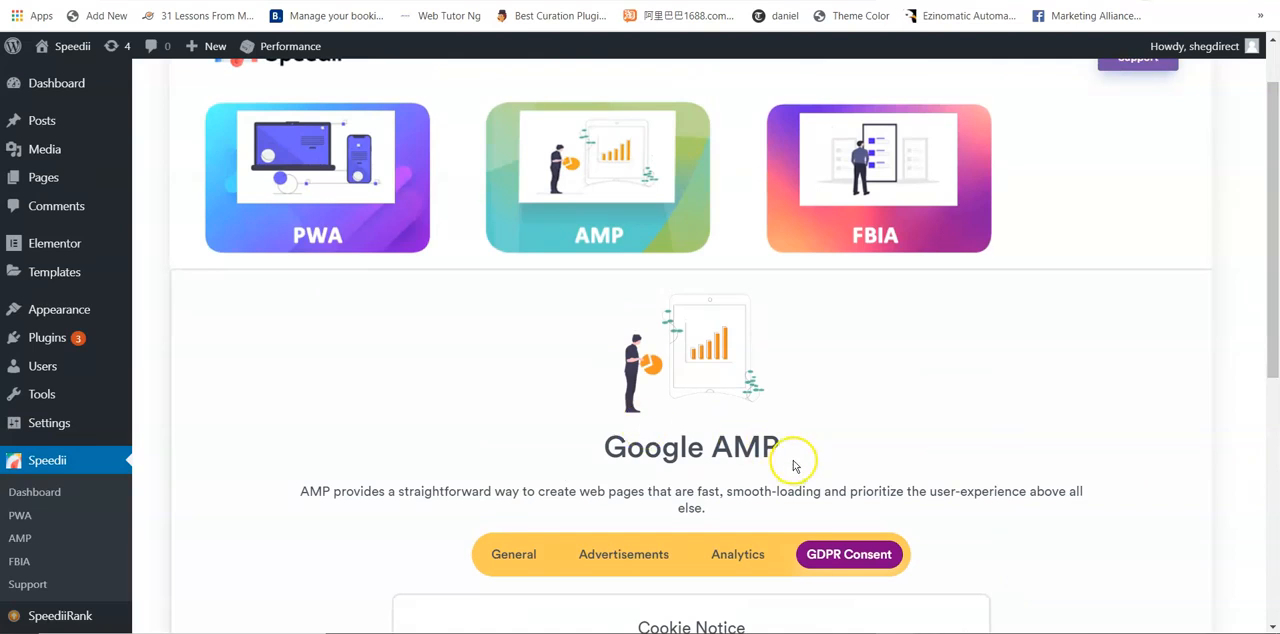
click(883, 191)
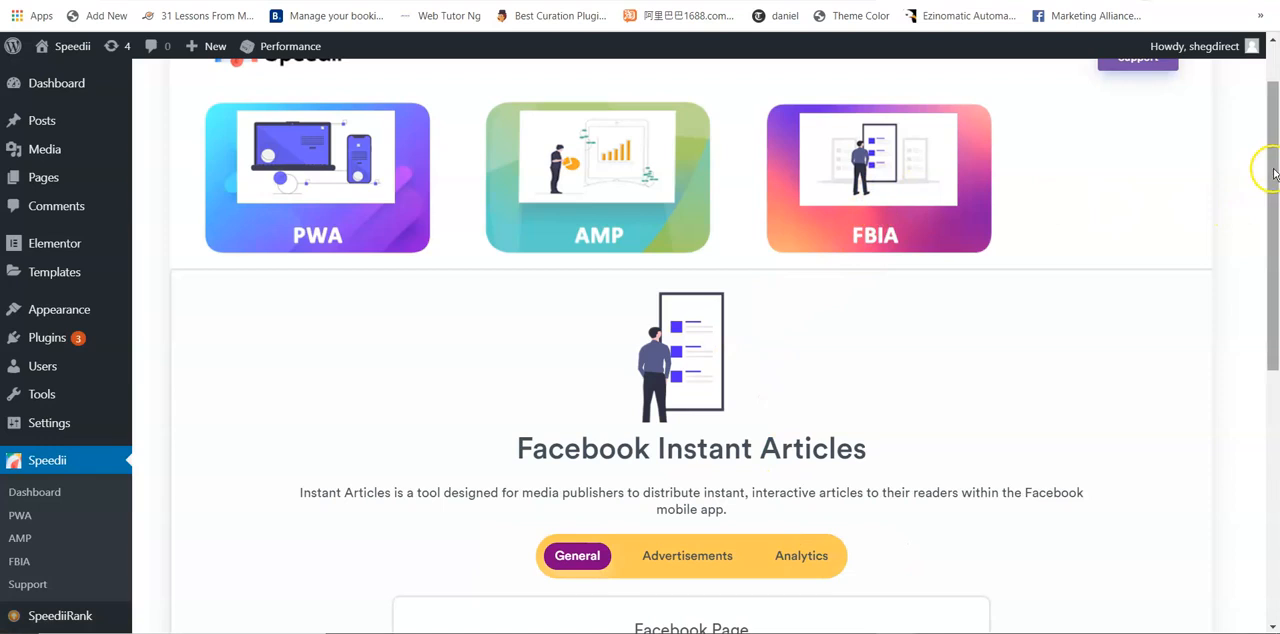
drag(1273, 176, 1272, 248)
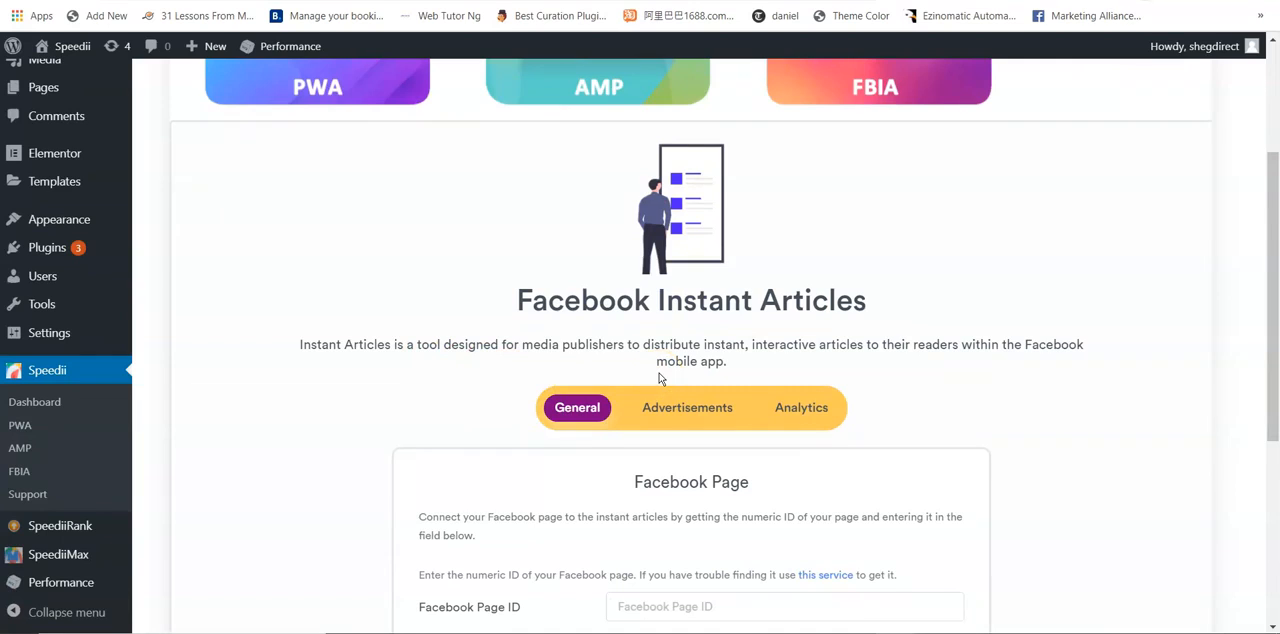
drag(1268, 280, 1276, 396)
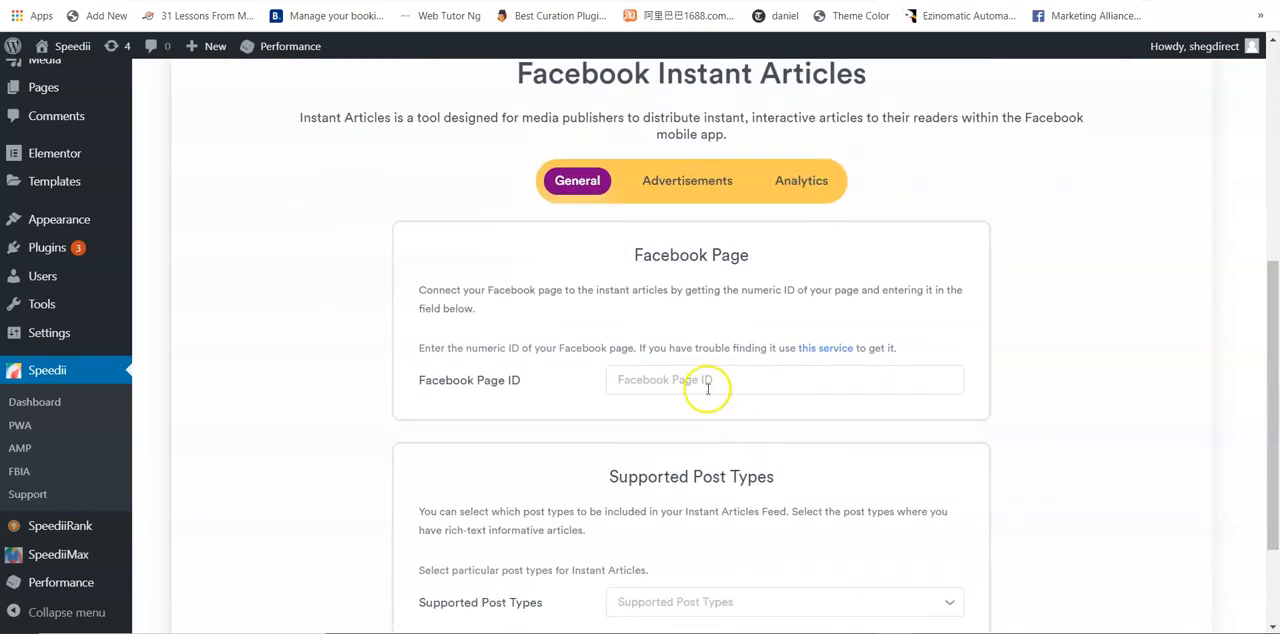
drag(1271, 298, 1275, 385)
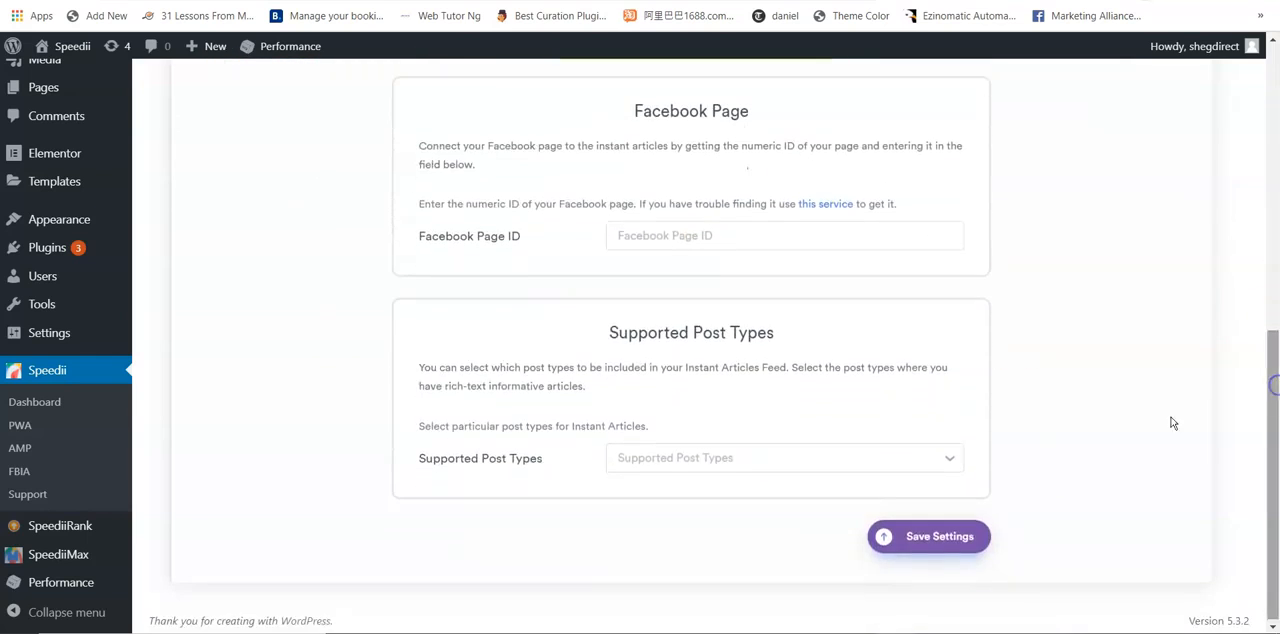
click(768, 458)
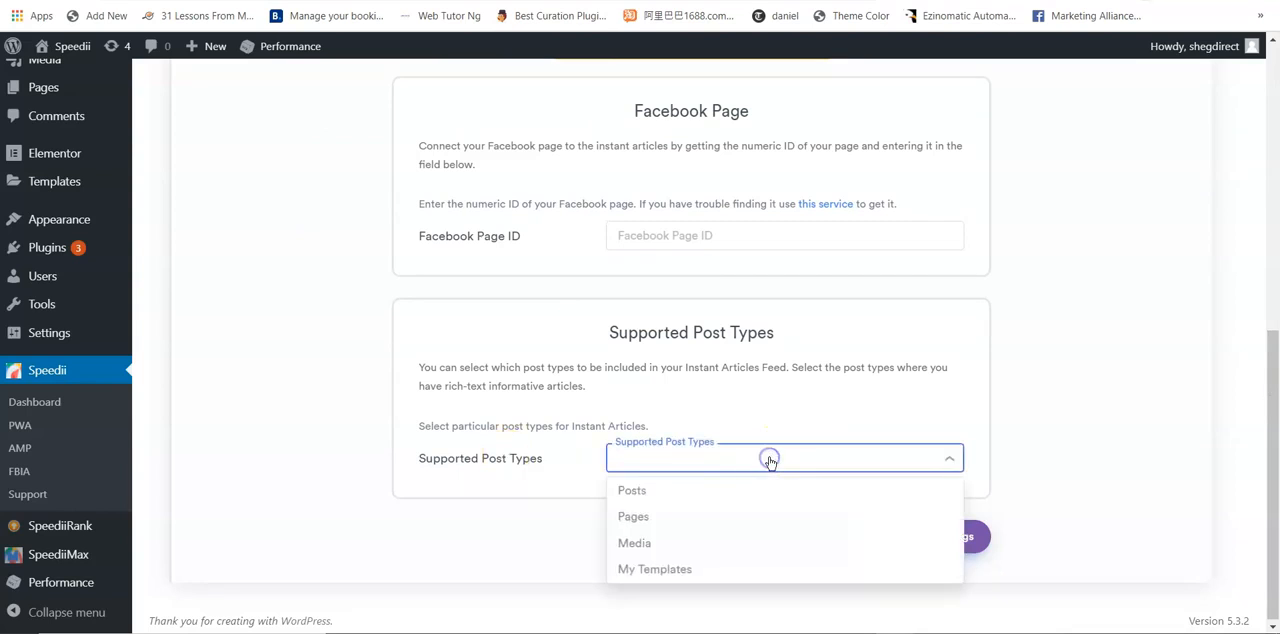
click(680, 492)
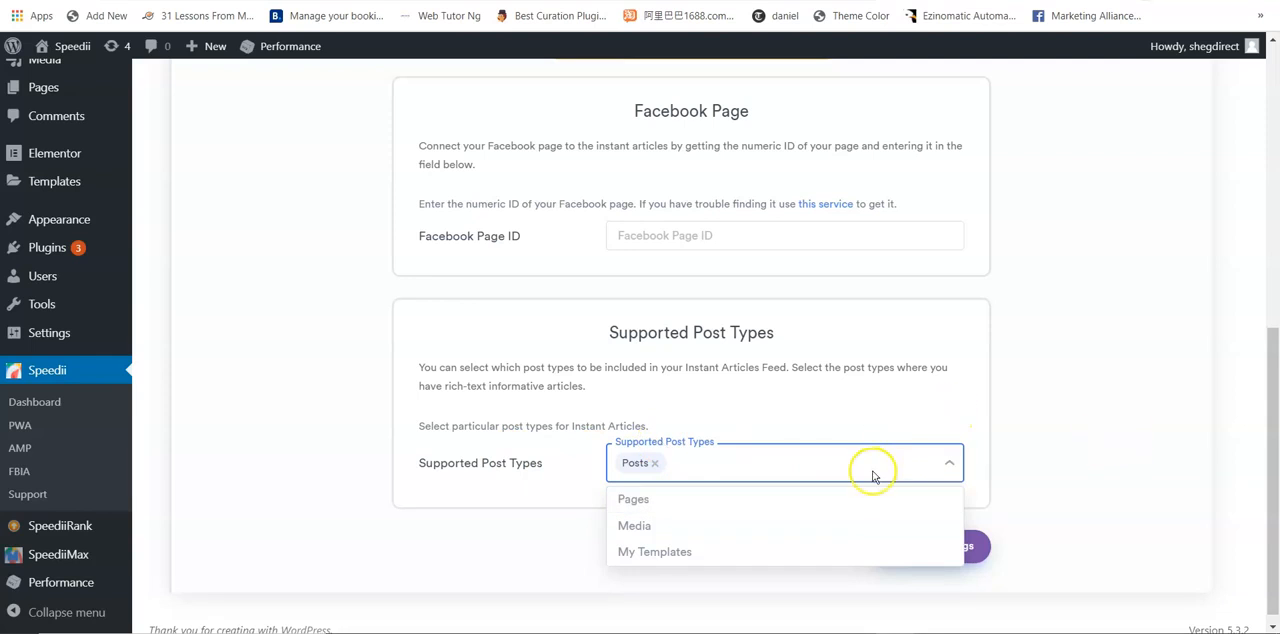
drag(1275, 461, 1276, 446)
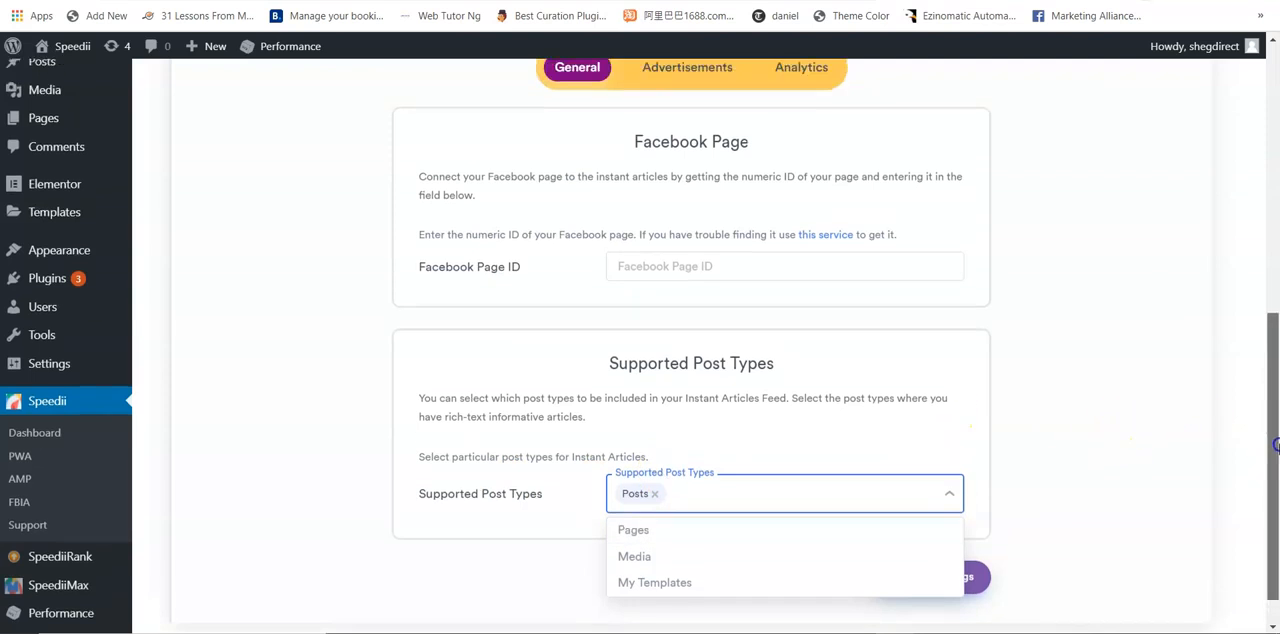
click(1168, 443)
click(949, 583)
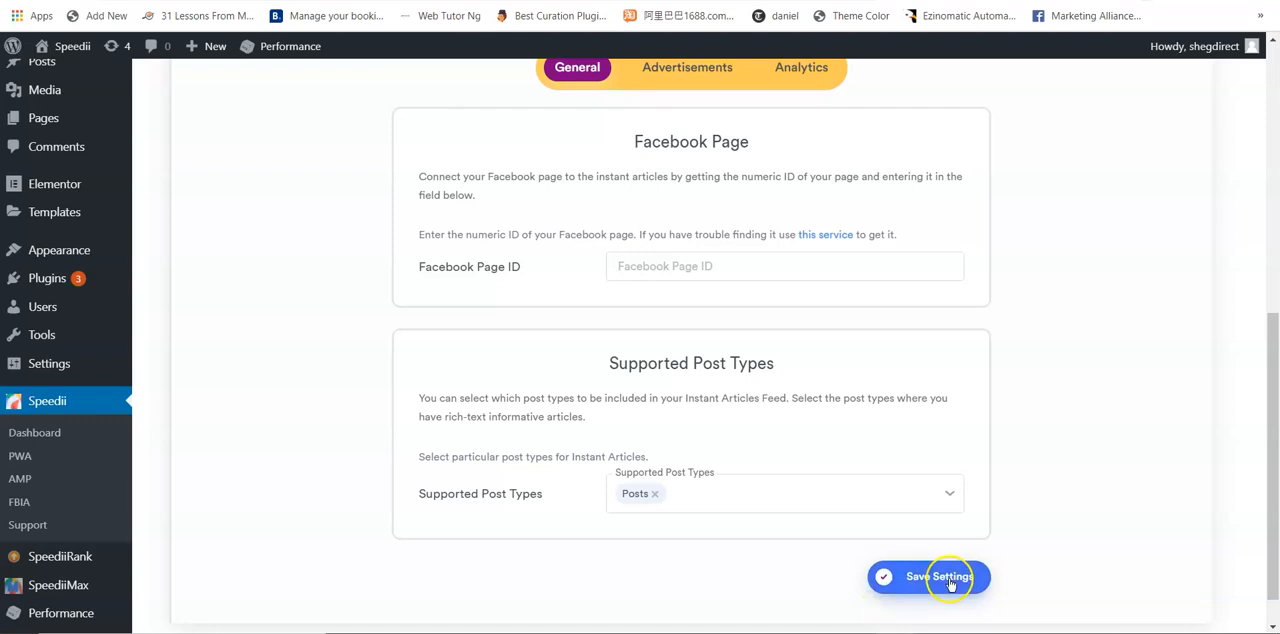
Step: Enable Audience Network in the Advertisements settings of Facebook Instant Articles
click(690, 75)
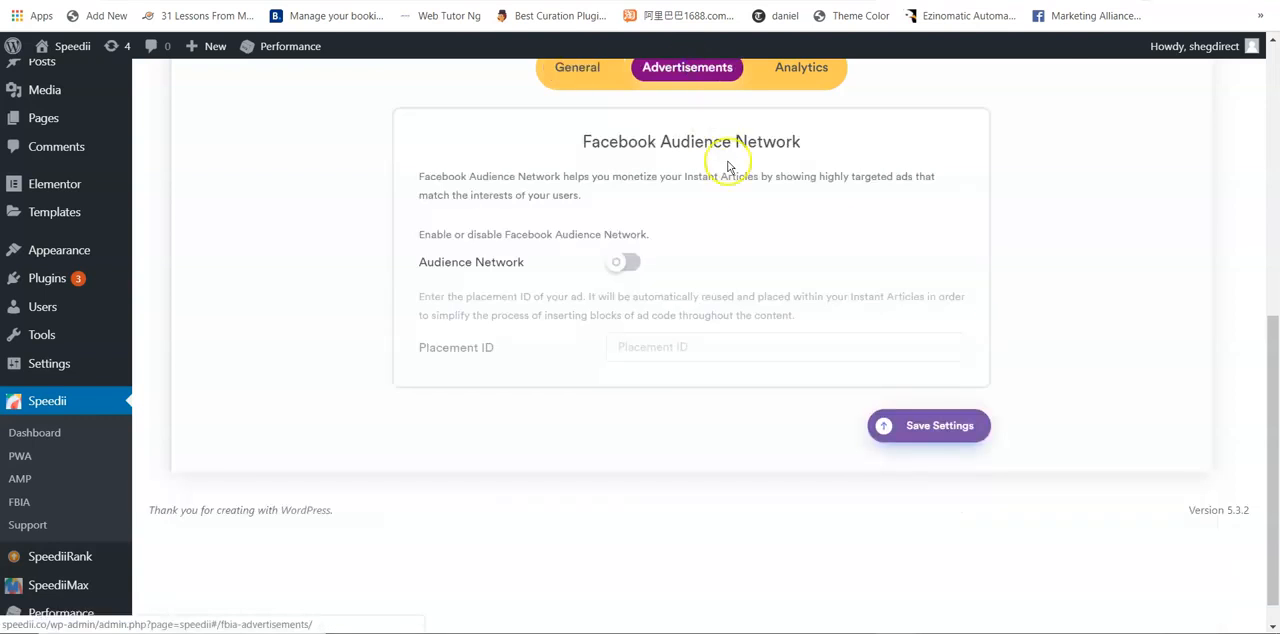
click(629, 262)
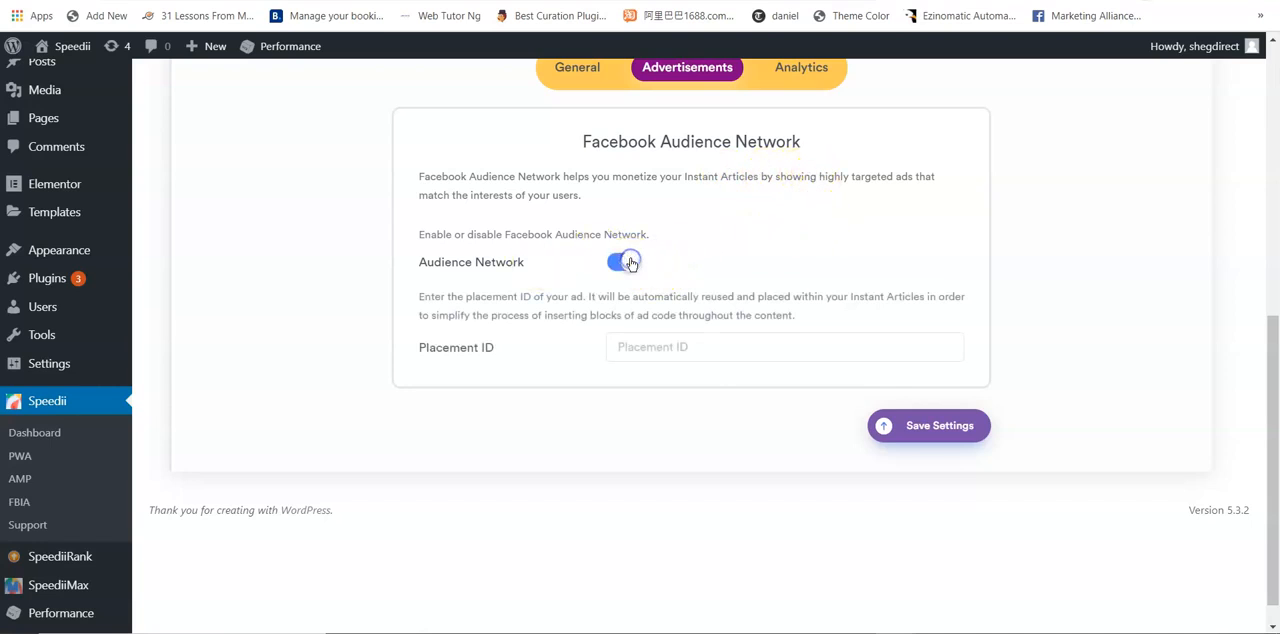
Step: Open the Placement ID field of Facebook Audience Network for editing
click(711, 350)
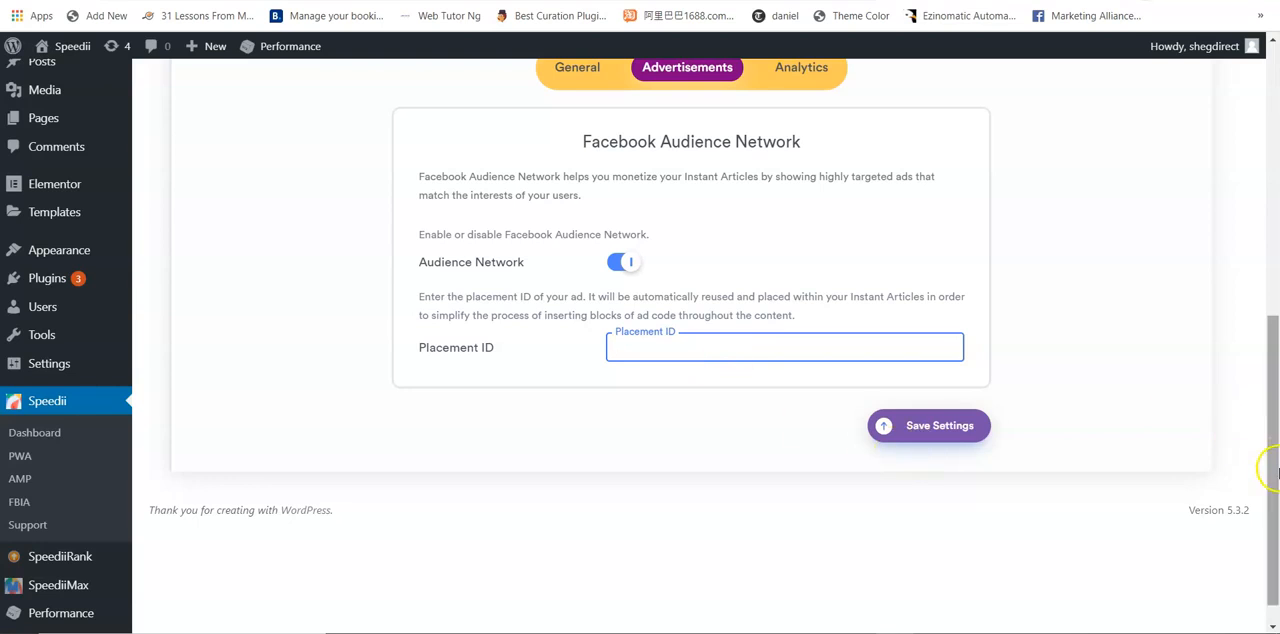
Step: Enable third-party Analytics for Facebook Instant Articles and open the Analytics Code field for editing
drag(1272, 460, 1272, 322)
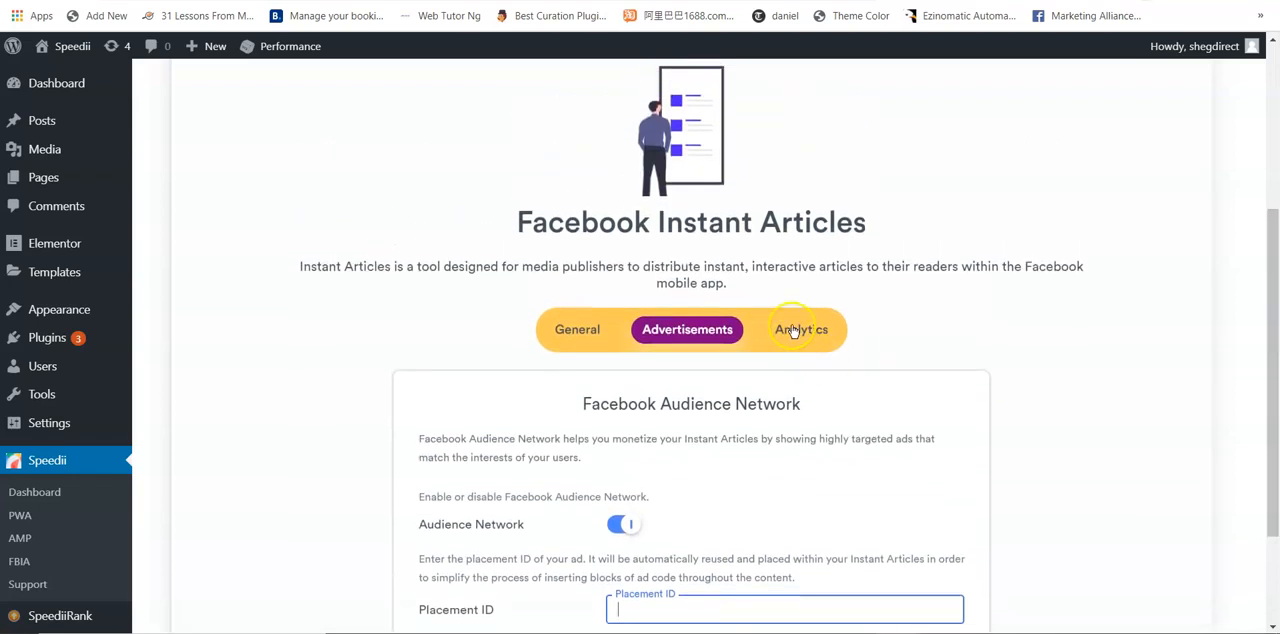
click(795, 330)
drag(1268, 266, 1275, 384)
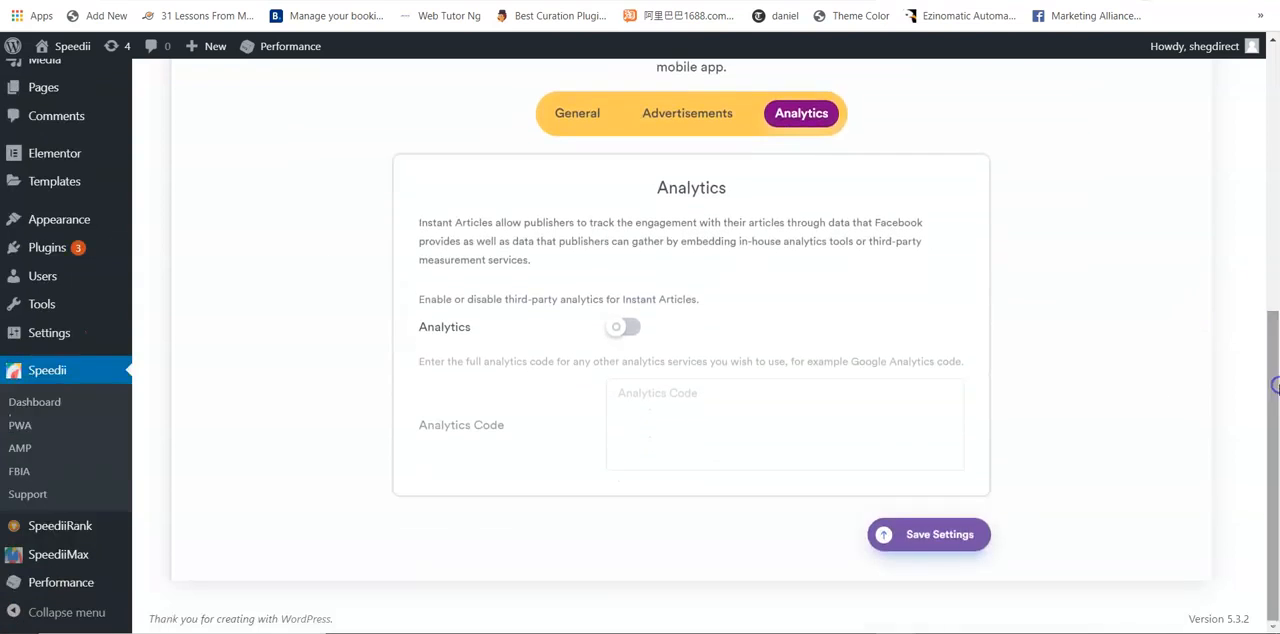
click(634, 328)
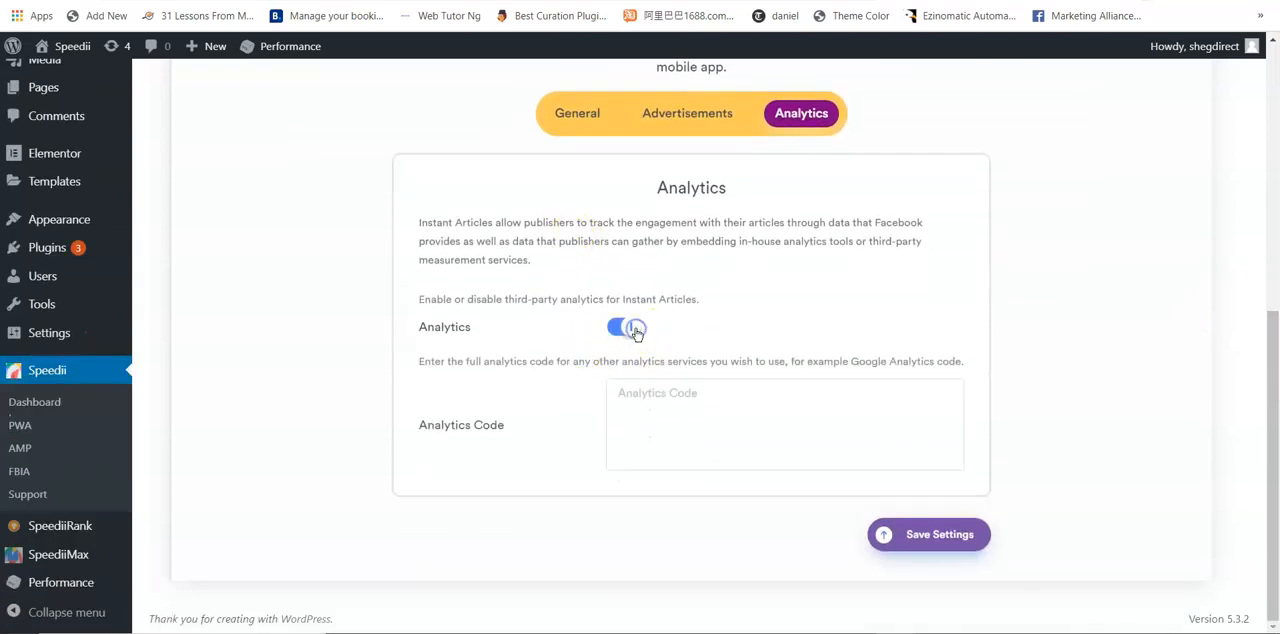
click(660, 421)
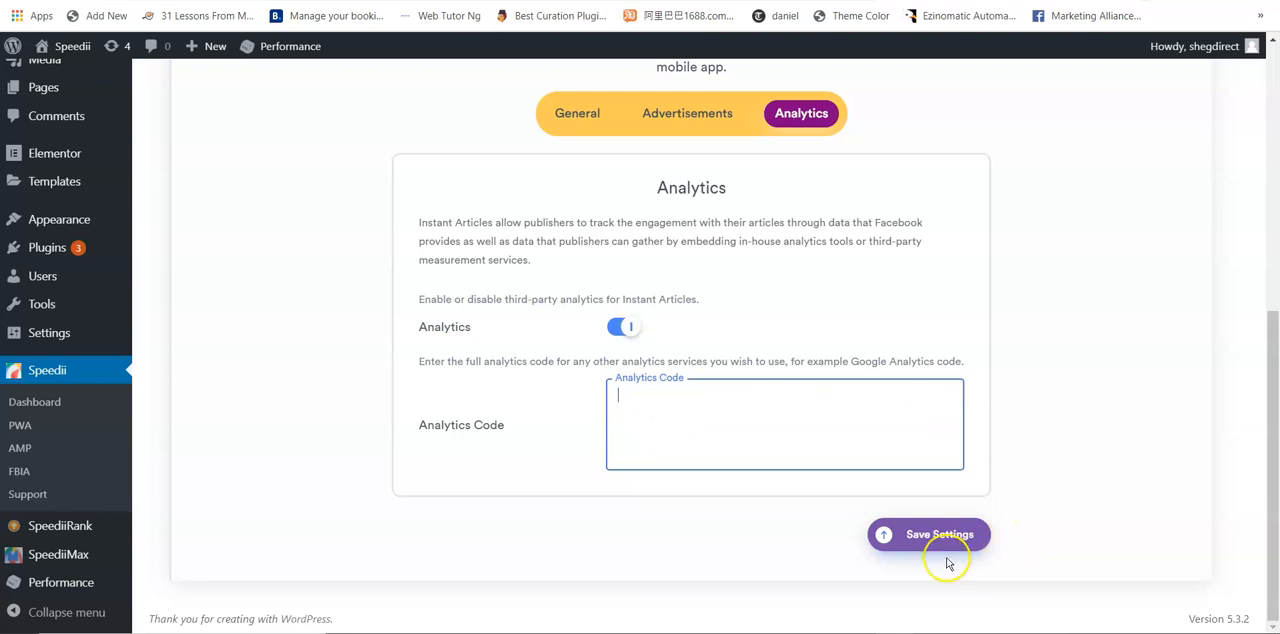
drag(1273, 512, 1276, 243)
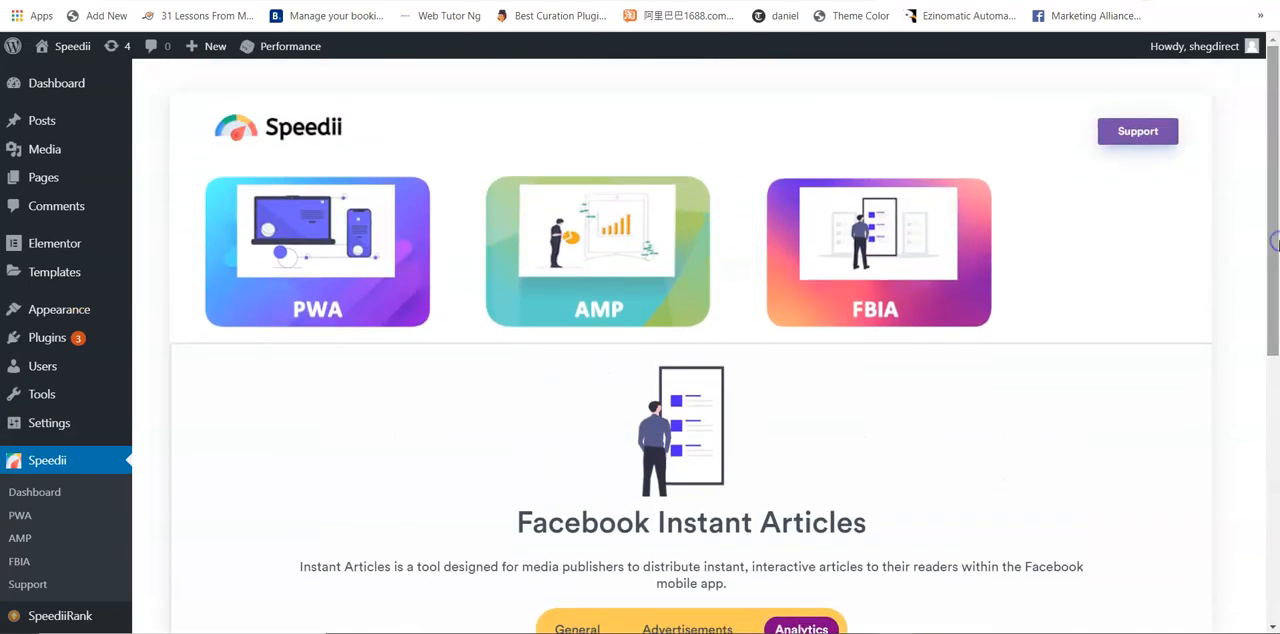